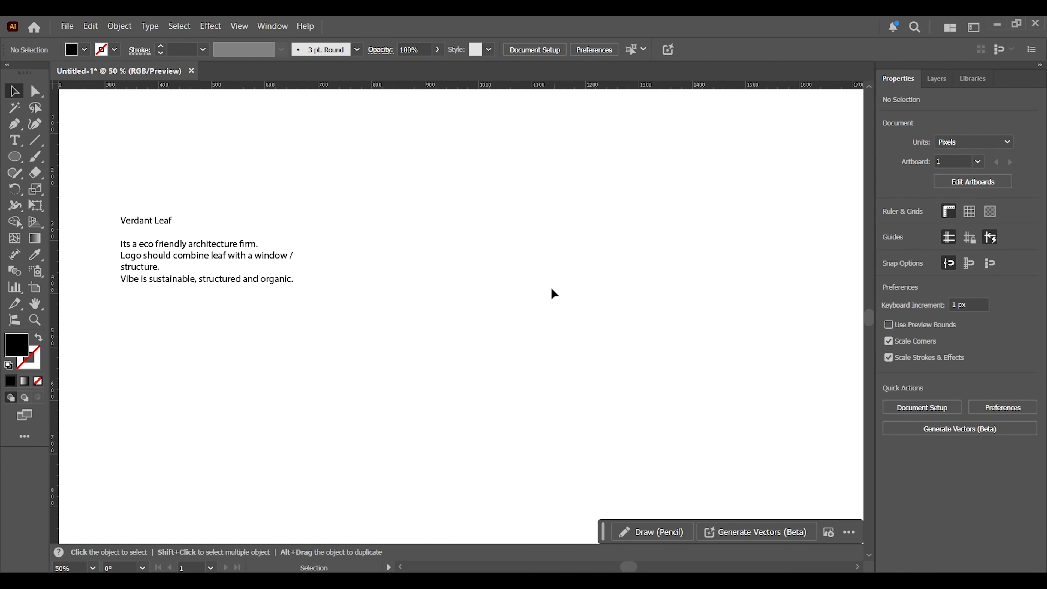
Step: Create a 200 by 200 px square in the empty area beside the design brief
{"action": "left_click_drag", "start_coordinate": [14, 157], "coordinate": [51, 159]}
{"action": "left_click", "coordinate": [498, 255]}
{"action": "type", "text": "200"}
{"action": "key", "text": "Tab"}
{"action": "type", "text": "200"}
{"action": "key", "text": "Return"}
{"action": "left_click", "coordinate": [14, 91]}
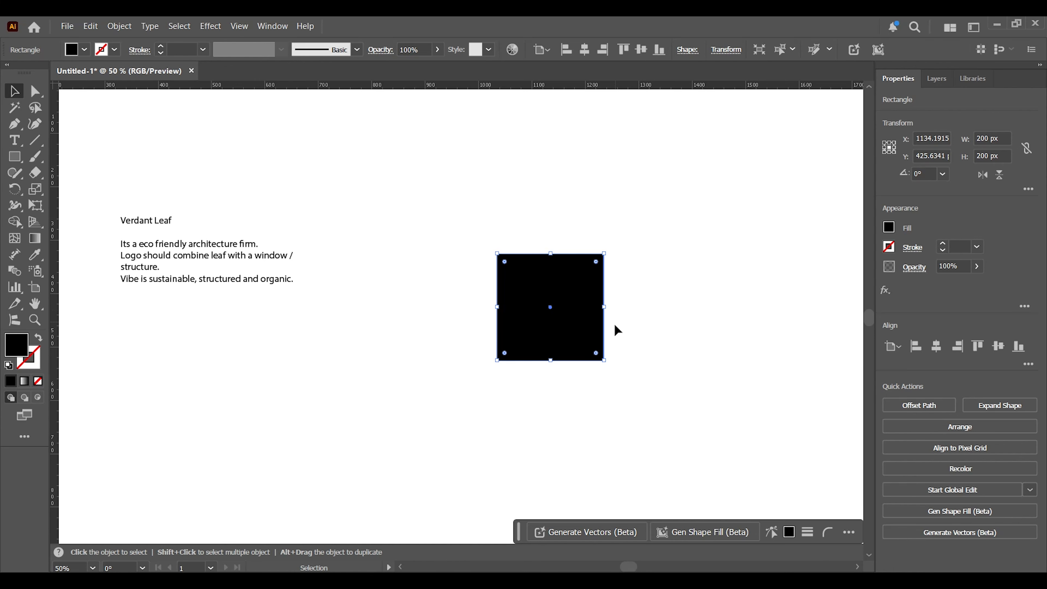
Step: Draw a V-shaped path over the square from its upper-left corner to near the middle of its lower edge and up to the upper-right corner
{"action": "key", "text": "z"}
{"action": "left_click_drag", "start_coordinate": [608, 346], "coordinate": [692, 388]}
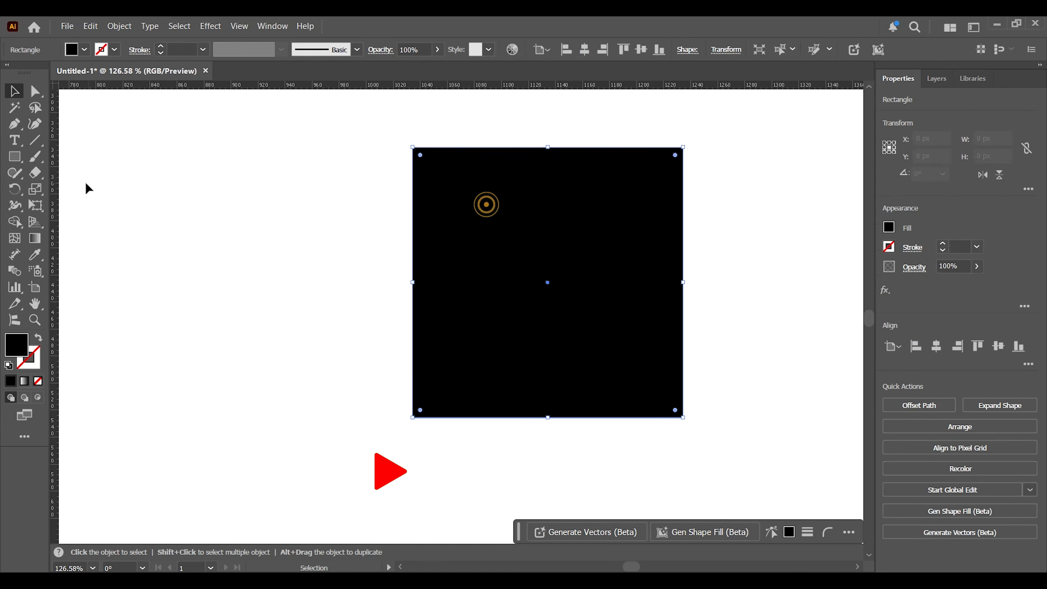
{"action": "left_click", "coordinate": [235, 193]}
{"action": "left_click", "coordinate": [14, 124]}
{"action": "left_click", "coordinate": [413, 147]}
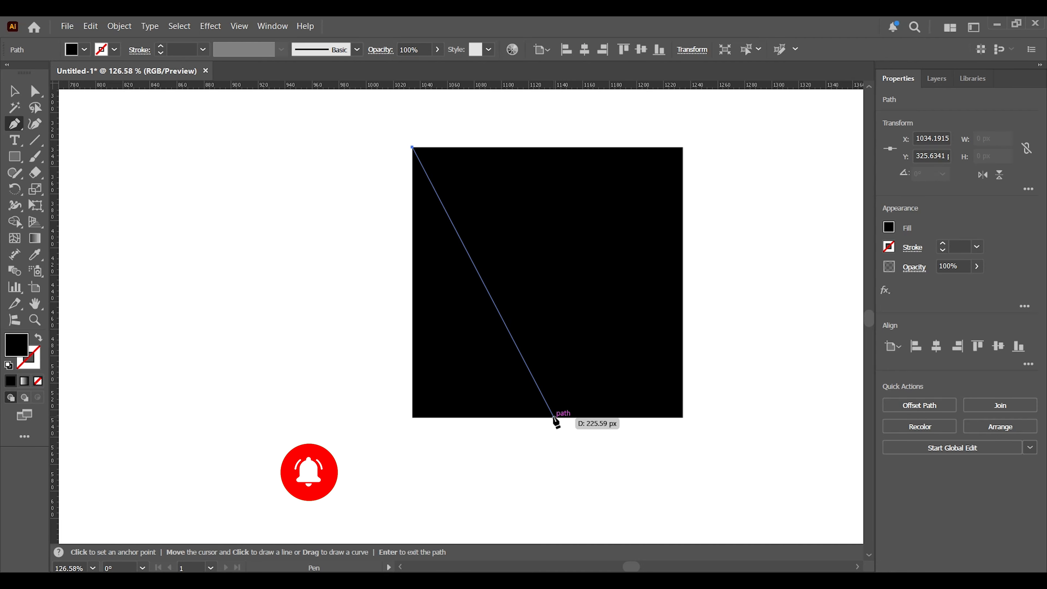
{"action": "left_click", "coordinate": [553, 417]}
{"action": "left_click", "coordinate": [682, 148]}
{"action": "key", "text": "v"}
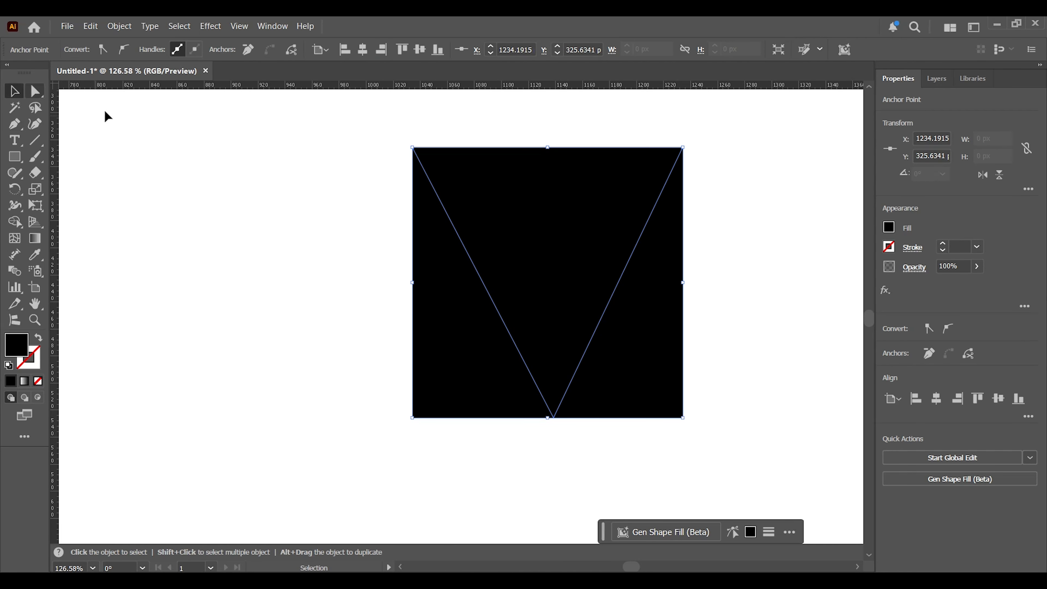
Step: Remove the V path's fill and give it a white stroke
{"action": "left_click", "coordinate": [37, 339]}
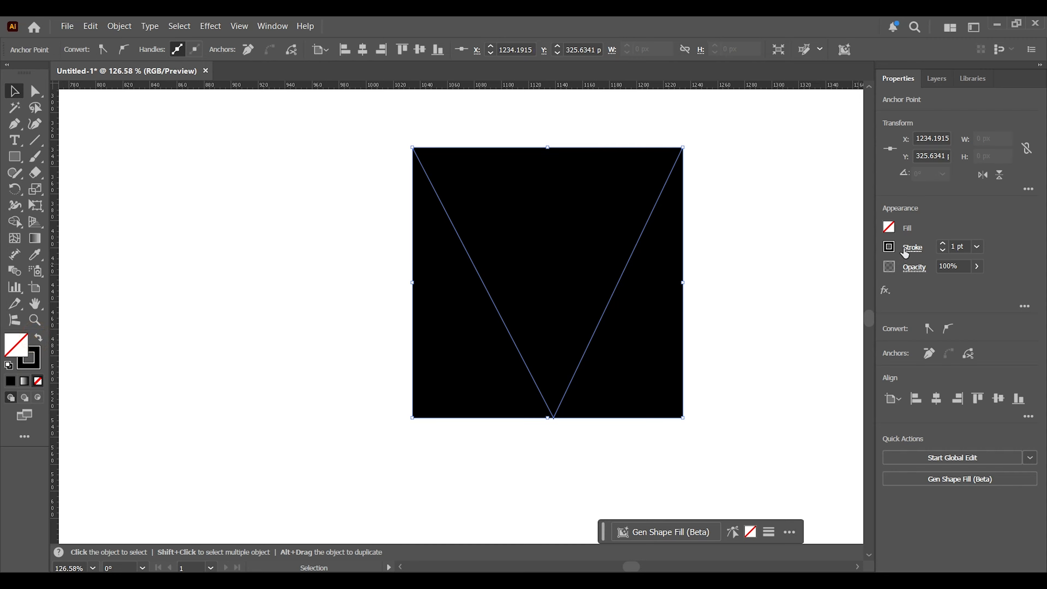
{"action": "left_click", "coordinate": [888, 246]}
{"action": "left_click", "coordinate": [760, 297]}
{"action": "left_click", "coordinate": [759, 209]}
Step: Turn the square into an unfilled shape with a black outline
{"action": "left_click_drag", "start_coordinate": [736, 328], "coordinate": [634, 417]}
{"action": "left_click", "coordinate": [39, 339]}
{"action": "left_click_drag", "start_coordinate": [553, 226], "coordinate": [483, 336]}
{"action": "left_click", "coordinate": [818, 224]}
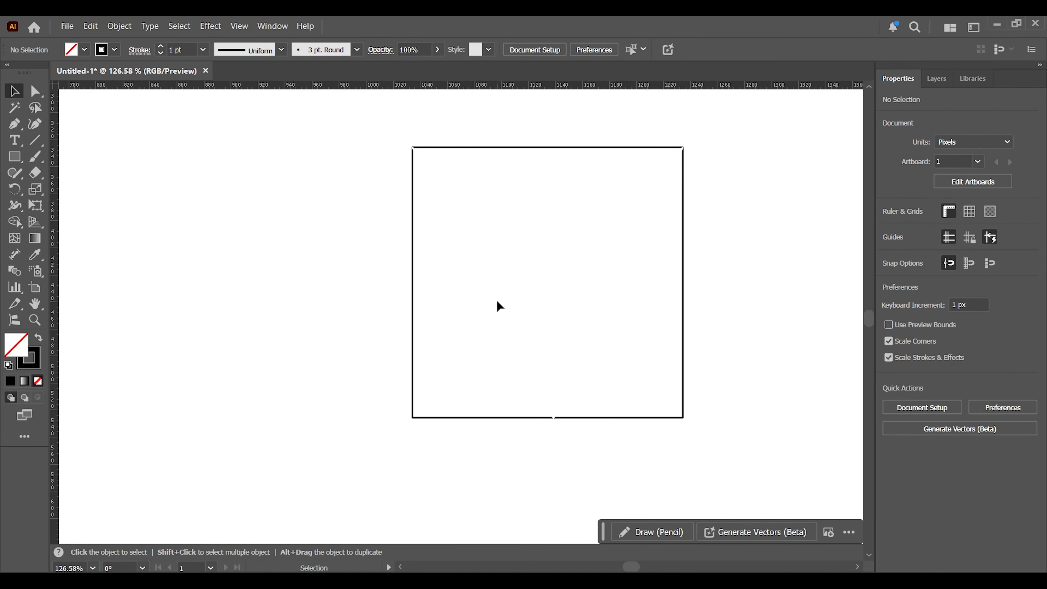
Step: Change the V path's stroke color to black
{"action": "left_click", "coordinate": [497, 308]}
{"action": "left_click", "coordinate": [889, 247]}
{"action": "left_click", "coordinate": [769, 295]}
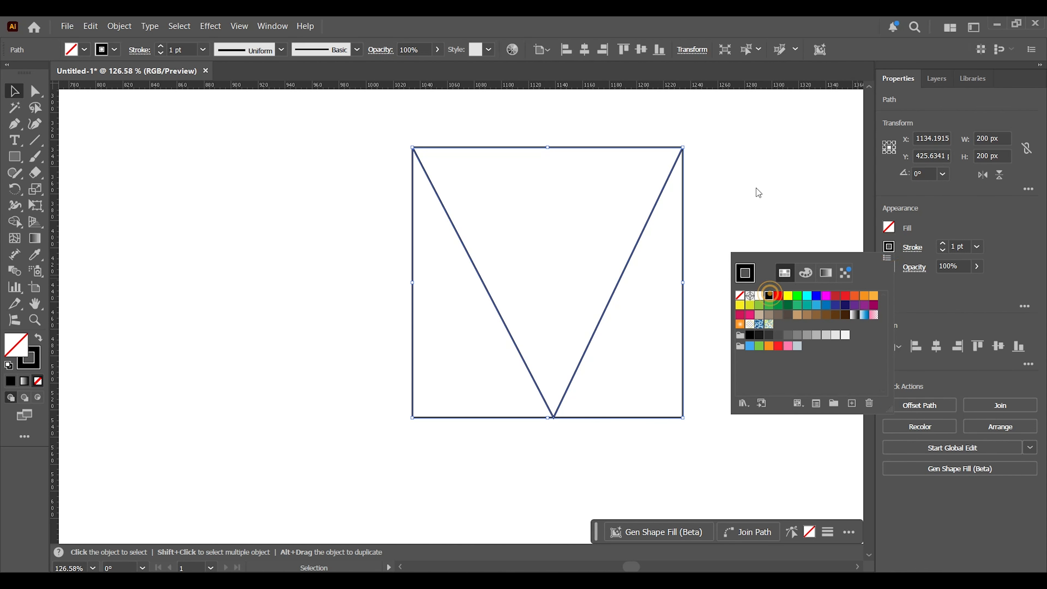
{"action": "left_click", "coordinate": [298, 218]}
Step: Set the stroke weight of both the square and the V path to 8 pt
{"action": "left_click_drag", "start_coordinate": [537, 266], "coordinate": [537, 266]}
{"action": "left_click", "coordinate": [161, 46]}
{"action": "left_click", "coordinate": [161, 46]}
{"action": "left_click", "coordinate": [161, 46]}
{"action": "left_click", "coordinate": [161, 46]}
{"action": "left_click", "coordinate": [161, 47]}
{"action": "left_click", "coordinate": [161, 46]}
{"action": "left_click", "coordinate": [161, 46]}
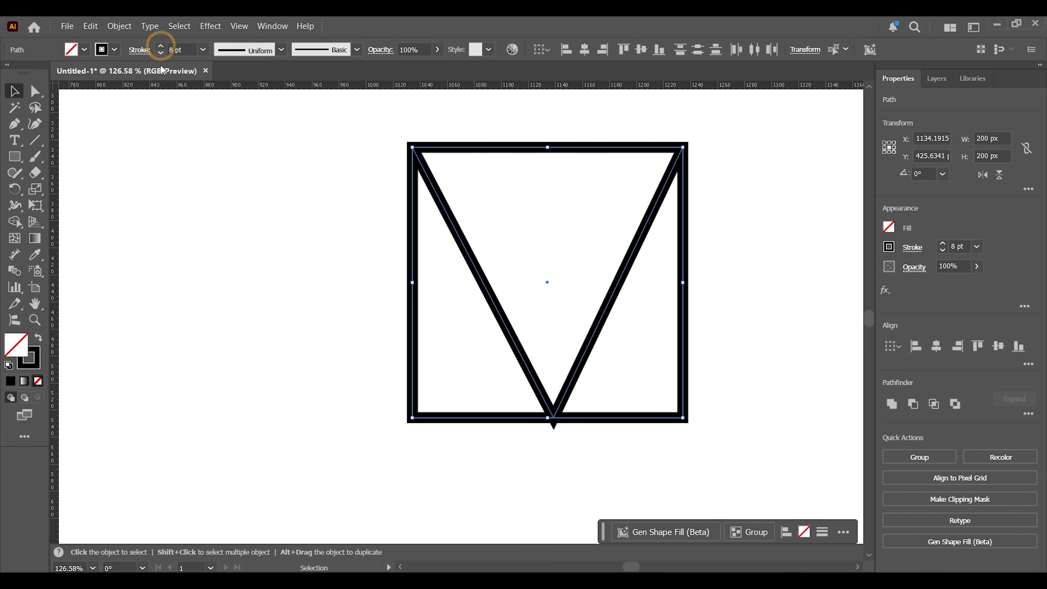
{"action": "left_click", "coordinate": [280, 313]}
Step: Expand the strokes of the square and the V into filled shapes
{"action": "left_click_drag", "start_coordinate": [335, 104], "coordinate": [752, 291]}
{"action": "left_click", "coordinate": [119, 25]}
{"action": "left_click", "coordinate": [145, 224]}
{"action": "left_click", "coordinate": [325, 420]}
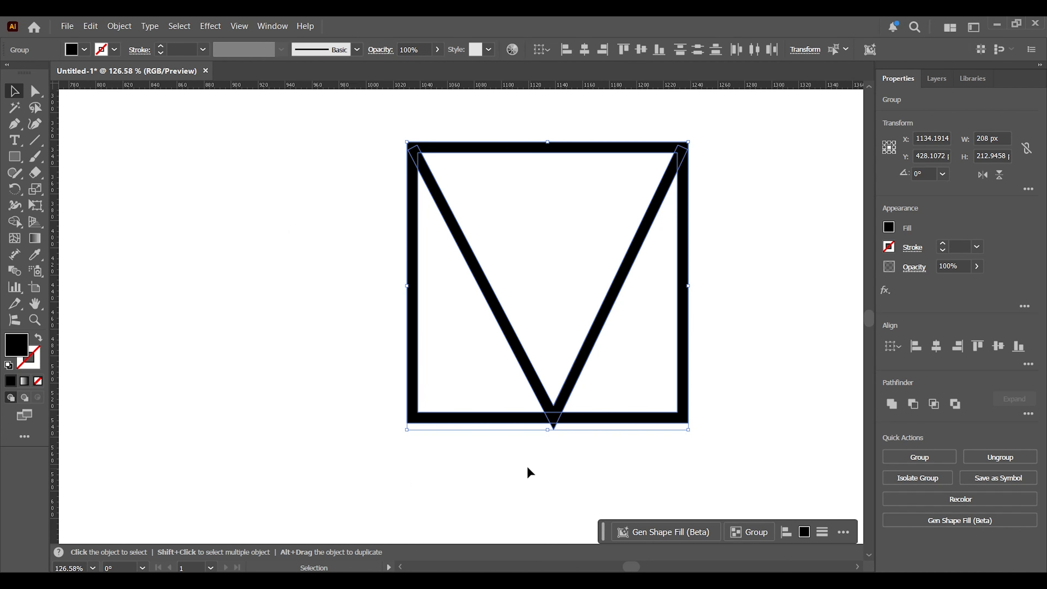
Step: Trim the V's tip that protrudes below the square with the Shape Builder and unite all parts into one frame
{"action": "key", "text": "shift+m"}
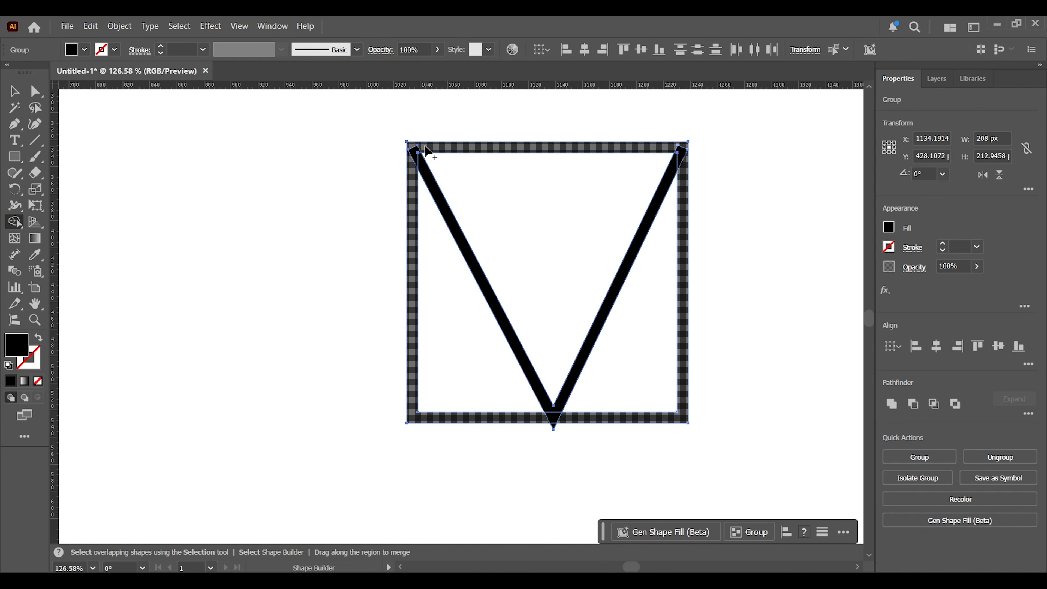
{"action": "left_click_drag", "start_coordinate": [548, 430], "coordinate": [556, 430]}
{"action": "key", "text": "v"}
{"action": "left_click", "coordinate": [254, 169]}
{"action": "left_click_drag", "start_coordinate": [363, 108], "coordinate": [758, 417]}
{"action": "left_click", "coordinate": [893, 405]}
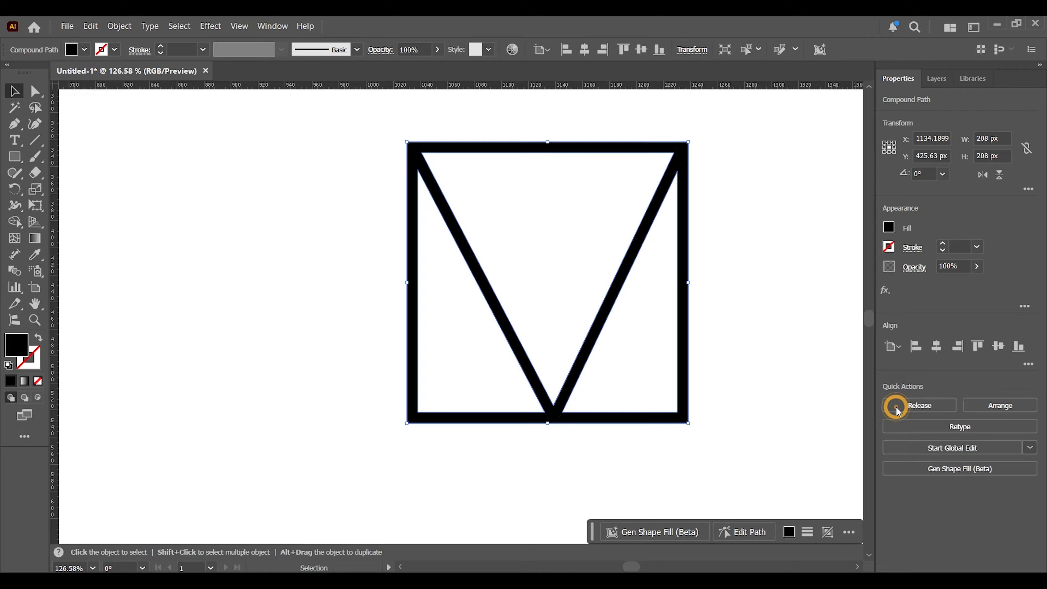
Step: Squash the V frame vertically into a wider-than-tall rectangle, keeping its width
{"action": "left_click", "coordinate": [510, 469]}
{"action": "key", "text": "ctrl+minus"}
{"action": "key", "text": "ctrl+minus"}
{"action": "key", "text": "ctrl+minus"}
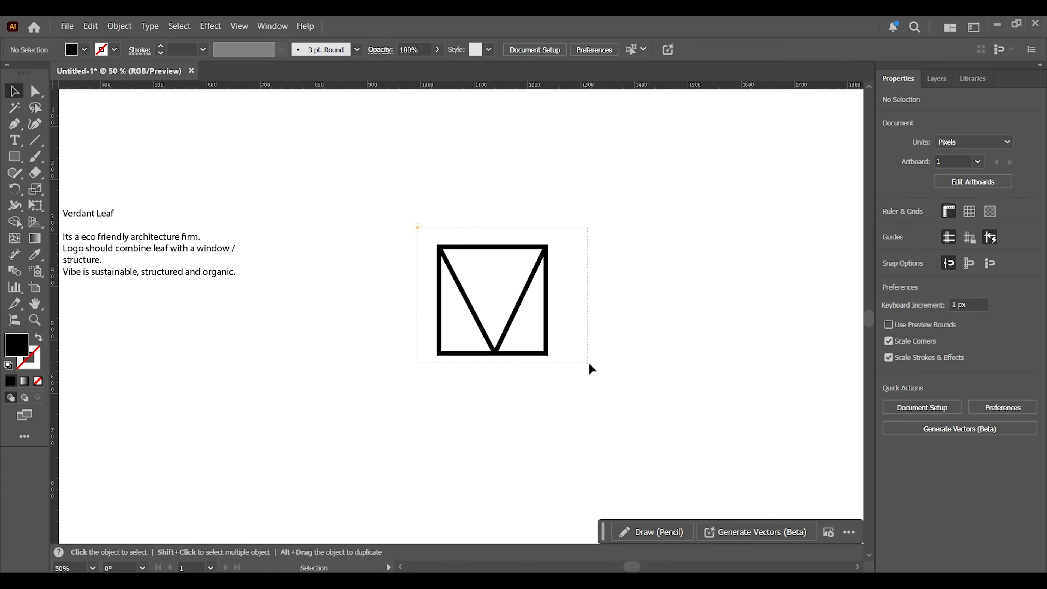
{"action": "left_click_drag", "start_coordinate": [588, 363], "coordinate": [588, 363]}
{"action": "left_click_drag", "start_coordinate": [493, 245], "coordinate": [493, 270]}
Step: Duplicate the V frame into an evenly spaced L-shaped arrangement of three, leaving the upper-right space empty
{"action": "left_click_drag", "start_coordinate": [498, 353], "coordinate": [534, 361]}
{"action": "left_click", "coordinate": [425, 314]}
{"action": "left_click", "coordinate": [413, 268]}
{"action": "left_click", "coordinate": [545, 411]}
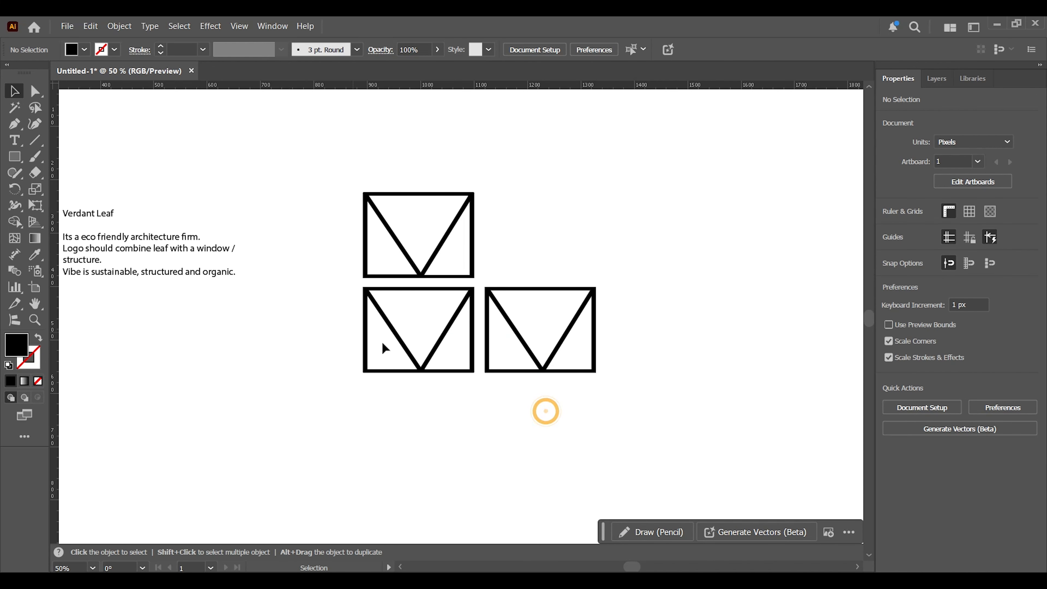
Step: Draw two overlapping ellipses in the empty space above the lower-right frame
{"action": "key", "text": "z"}
{"action": "left_click_drag", "start_coordinate": [526, 294], "coordinate": [609, 367]}
{"action": "key", "text": "v"}
{"action": "right_click", "coordinate": [15, 156]}
{"action": "left_click", "coordinate": [69, 167]}
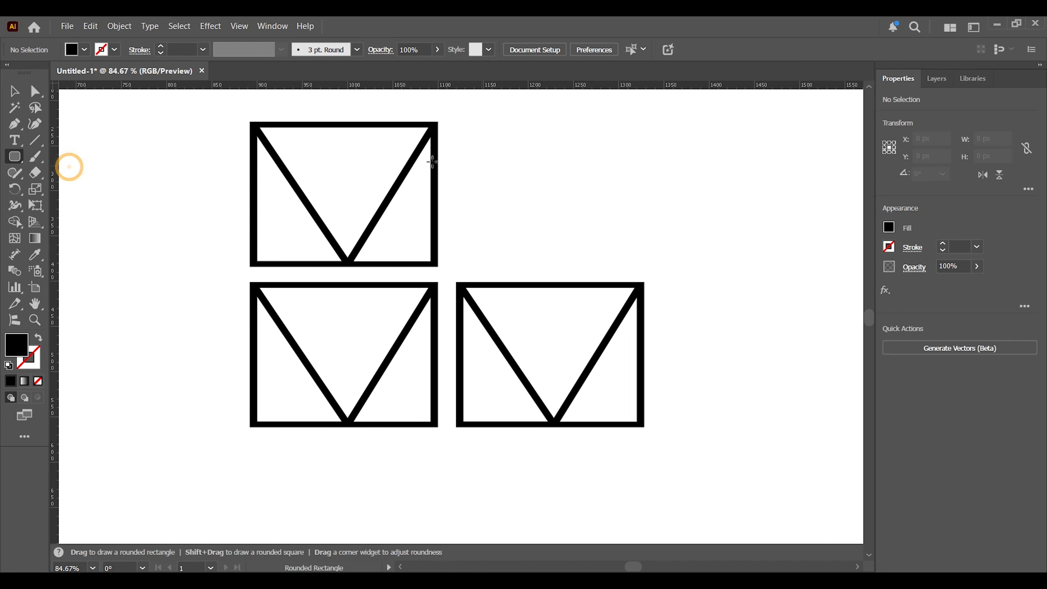
{"action": "left_click", "coordinate": [61, 187]}
{"action": "mouse_move", "coordinate": [565, 182]}
{"action": "left_mouse_down"}
{"action": "mouse_move", "coordinate": [624, 261]}
{"action": "mouse_move", "coordinate": [665, 186]}
{"action": "left_mouse_up"}
Step: Intersect the two ellipses into a leaf shape about 65 by 136 px and swap its fill for a black stroke
{"action": "key", "text": "v"}
{"action": "left_click_drag", "start_coordinate": [475, 107], "coordinate": [708, 211]}
{"action": "left_click", "coordinate": [932, 404]}
{"action": "key", "text": "shift+x"}
{"action": "left_click", "coordinate": [572, 222]}
Step: Draw a gently curved midrib inside the leaf, rising from its bottom tip towards the top, with the Pen tool
{"action": "key", "text": "p"}
{"action": "left_click", "coordinate": [614, 243]}
{"action": "left_click_drag", "start_coordinate": [617, 136], "coordinate": [634, 107]}
{"action": "left_click", "coordinate": [14, 91]}
{"action": "left_click", "coordinate": [570, 160]}
Step: Draw a small V-shaped side vein across the leaf's midrib with the Pen tool
{"action": "left_click", "coordinate": [17, 124]}
{"action": "left_click", "coordinate": [598, 208]}
{"action": "left_click", "coordinate": [613, 228]}
{"action": "left_click", "coordinate": [627, 206]}
{"action": "left_click", "coordinate": [15, 92]}
{"action": "left_click", "coordinate": [217, 187]}
Step: Duplicate the vein along the midrib to make three, scaling the top one down to about 22 by 17 px
{"action": "left_click", "coordinate": [35, 319]}
{"action": "left_click_drag", "start_coordinate": [621, 205], "coordinate": [651, 385]}
{"action": "left_click", "coordinate": [14, 91]}
{"action": "left_click", "coordinate": [595, 350]}
{"action": "left_click_drag", "start_coordinate": [595, 350], "coordinate": [588, 209]}
{"action": "left_click_drag", "start_coordinate": [541, 171], "coordinate": [555, 190]}
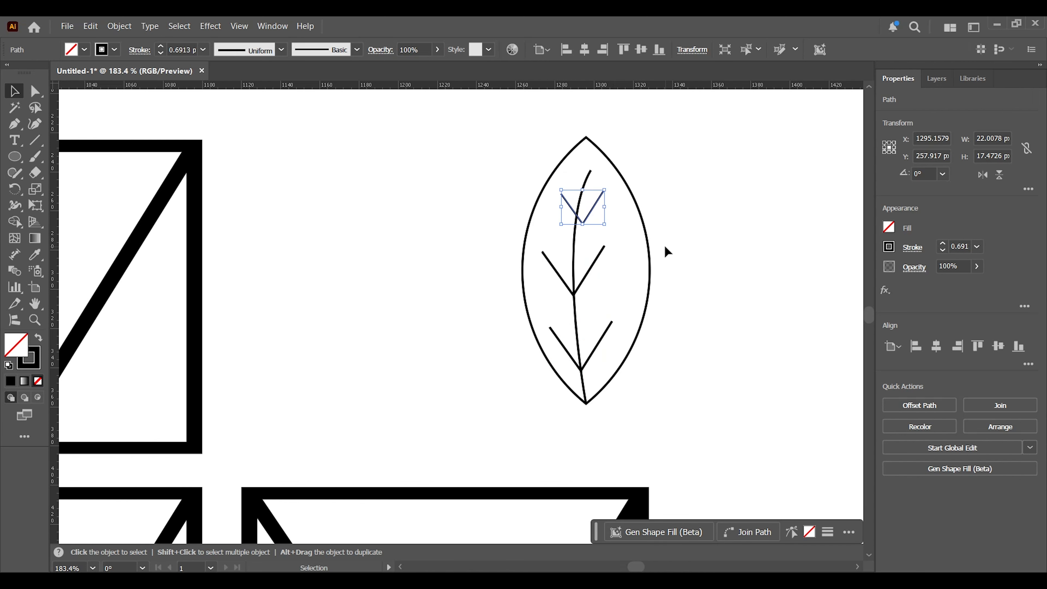
{"action": "left_click", "coordinate": [576, 254]}
Step: Fine-tune the positions of the V-shaped veins so their points sit exactly on the midrib
{"action": "scroll", "coordinate": [583, 320], "scroll_direction": "up", "scroll_amount": 4}
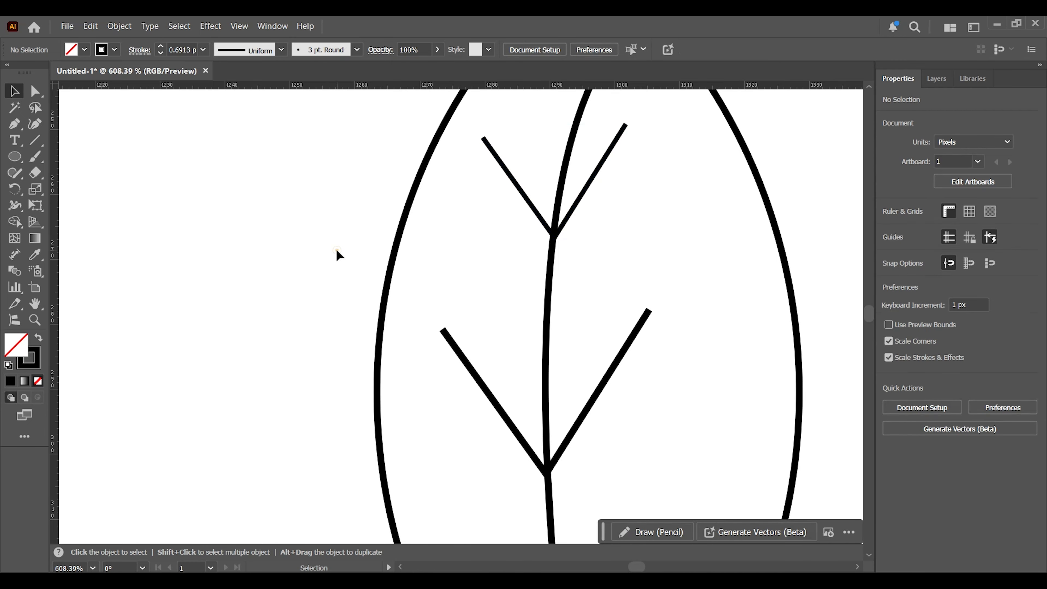
{"action": "scroll", "coordinate": [337, 253], "scroll_direction": "down", "scroll_amount": 4}
{"action": "scroll", "coordinate": [500, 351], "scroll_direction": "up", "scroll_amount": 6}
{"action": "left_click_drag", "start_coordinate": [477, 321], "coordinate": [476, 321]}
{"action": "left_click_drag", "start_coordinate": [554, 458], "coordinate": [575, 17]}
{"action": "left_click", "coordinate": [568, 264]}
{"action": "left_click_drag", "start_coordinate": [517, 420], "coordinate": [514, 420]}
{"action": "left_click", "coordinate": [220, 404]}
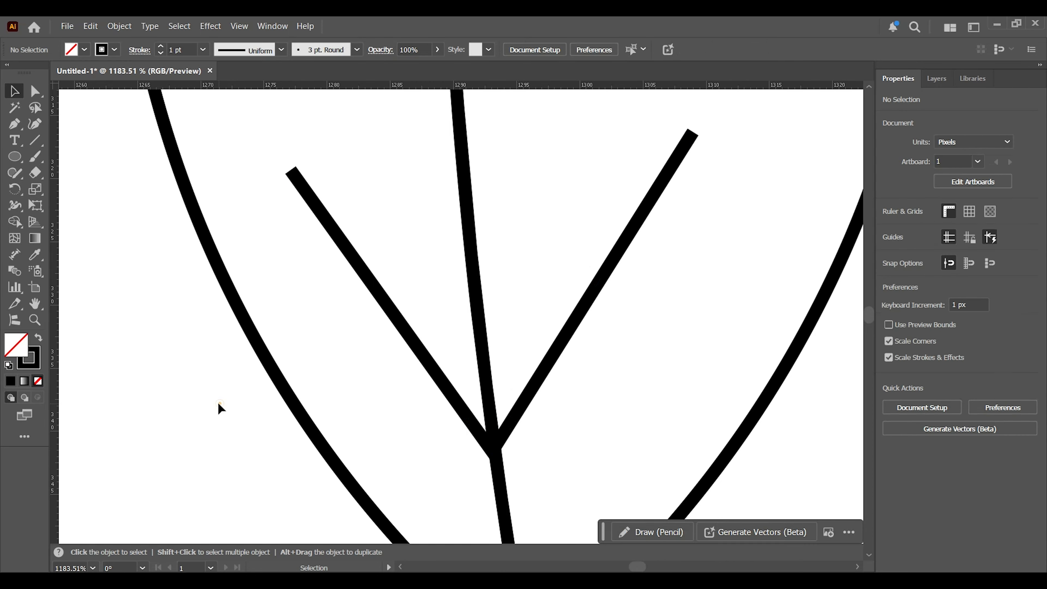
Step: Increase the stroke weight of the leaf outline, midrib and veins together
{"action": "key", "text": "ctrl+minus"}
{"action": "key", "text": "ctrl+minus"}
{"action": "key", "text": "ctrl+minus"}
{"action": "key", "text": "ctrl+minus"}
{"action": "key", "text": "ctrl+minus"}
{"action": "key", "text": "ctrl+minus"}
{"action": "left_click_drag", "start_coordinate": [346, 122], "coordinate": [546, 377]}
{"action": "left_click", "coordinate": [944, 245]}
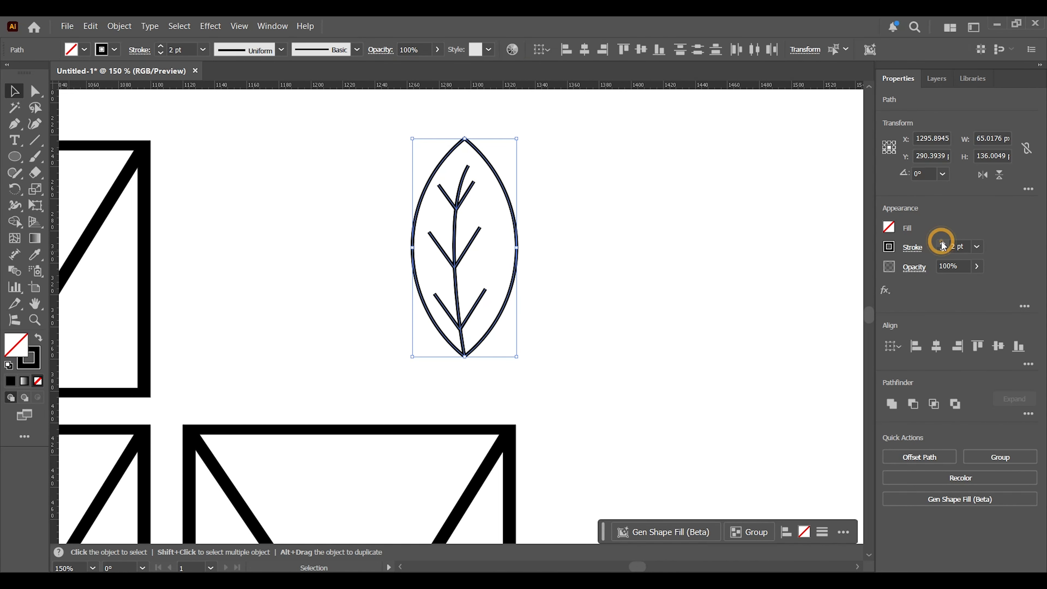
{"action": "left_click", "coordinate": [943, 243]}
Step: Expand the leaf's strokes into shapes and unite the outline, midrib and veins into one object
{"action": "left_click", "coordinate": [658, 306]}
{"action": "mouse_move", "coordinate": [315, 143]}
{"action": "left_mouse_down"}
{"action": "mouse_move", "coordinate": [546, 377]}
{"action": "mouse_move", "coordinate": [425, 367]}
{"action": "left_mouse_up"}
{"action": "left_click", "coordinate": [117, 26]}
{"action": "left_click", "coordinate": [136, 227]}
{"action": "left_click", "coordinate": [318, 416]}
{"action": "left_click", "coordinate": [892, 403]}
Step: Place the leaf tilted in the space above the lower-right frame and add guides along the frames' right and top outer edges
{"action": "left_click_drag", "start_coordinate": [464, 257], "coordinate": [267, 318]}
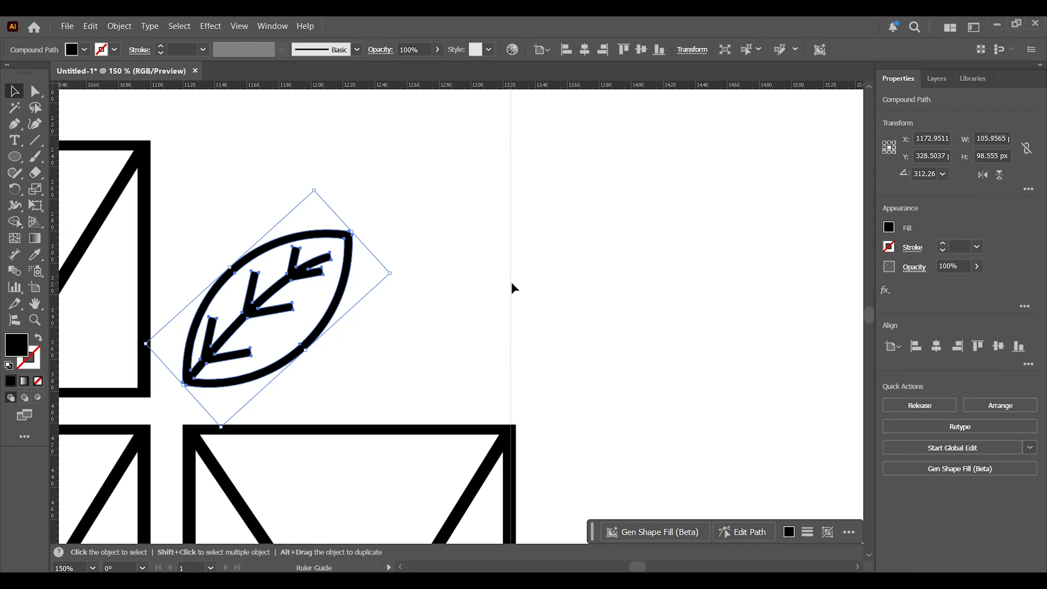
{"action": "left_click_drag", "start_coordinate": [513, 288], "coordinate": [517, 287]}
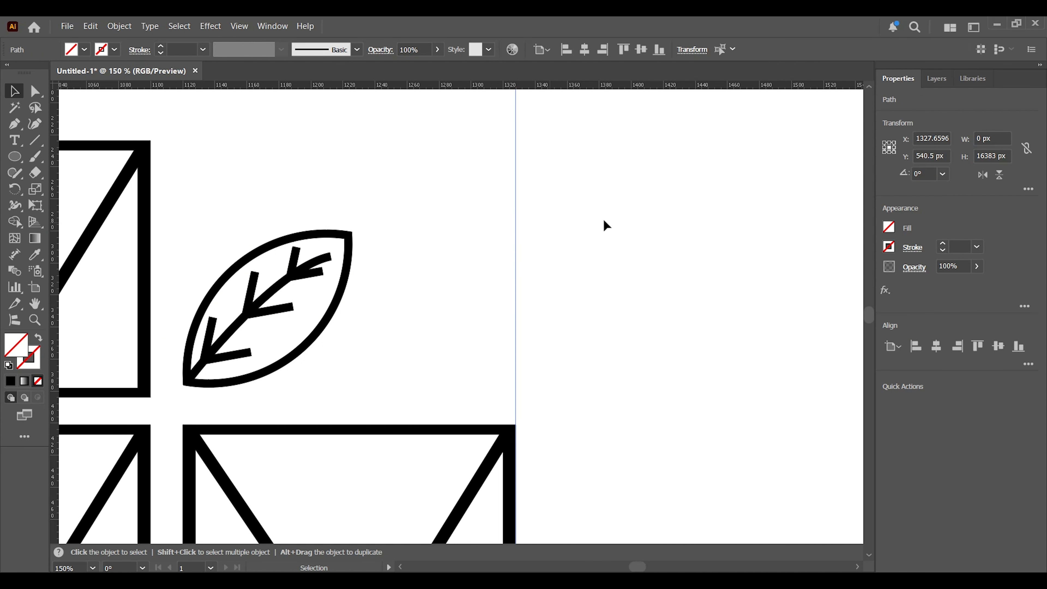
{"action": "left_click_drag", "start_coordinate": [291, 89], "coordinate": [276, 140]}
Step: Enlarge the tilted leaf to about 209 by 195 px so it spans the width of the frame below
{"action": "left_click", "coordinate": [350, 239]}
{"action": "left_click_drag", "start_coordinate": [352, 233], "coordinate": [554, 124]}
{"action": "left_click", "coordinate": [638, 289]}
{"action": "key", "text": "ctrl+minus"}
{"action": "key", "text": "ctrl+minus"}
{"action": "key", "text": "ctrl+minus"}
{"action": "key", "text": "ctrl+minus"}
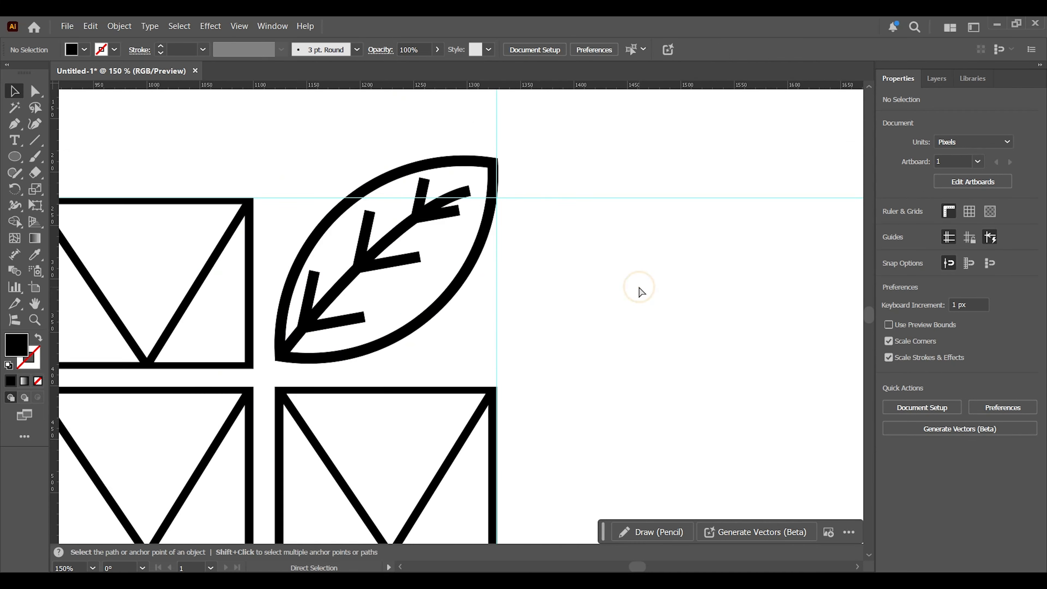
Step: Delete the horizontal and vertical guides
{"action": "left_click_drag", "start_coordinate": [462, 225], "coordinate": [488, 243]}
{"action": "key", "text": "Delete"}
{"action": "left_click_drag", "start_coordinate": [557, 234], "coordinate": [526, 304]}
{"action": "key", "text": "Delete"}
{"action": "scroll", "coordinate": [234, 430], "scroll_direction": "down", "scroll_amount": 2}
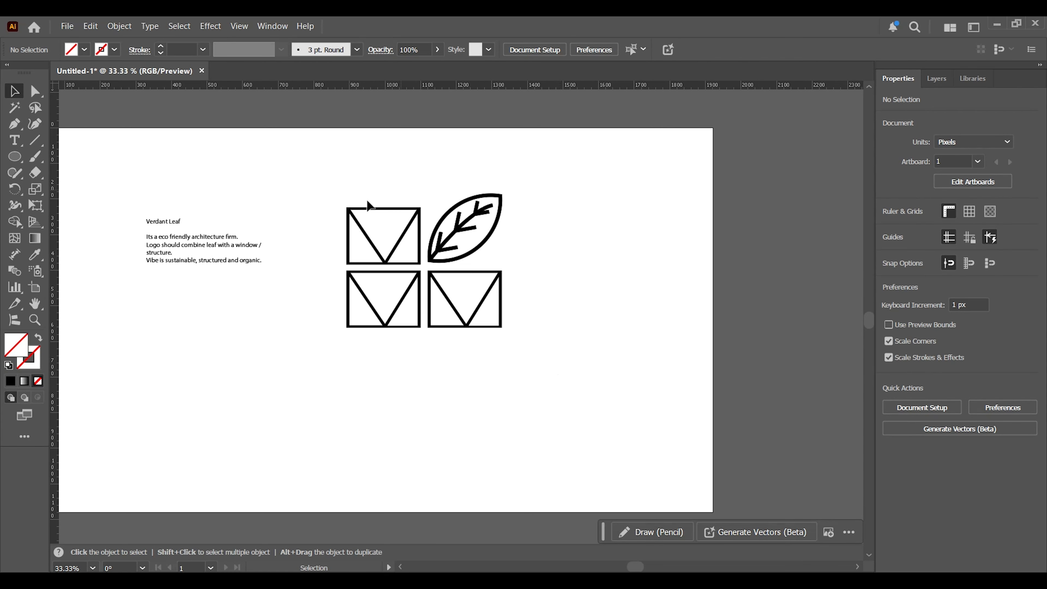
Step: Move the three frames and the leaf together slightly right and down on the artboard
{"action": "left_click_drag", "start_coordinate": [321, 178], "coordinate": [551, 319]}
{"action": "left_click_drag", "start_coordinate": [431, 291], "coordinate": [460, 301]}
{"action": "left_click", "coordinate": [514, 395]}
Step: Group the three frames and the leaf into one logo mark
{"action": "key", "text": "z"}
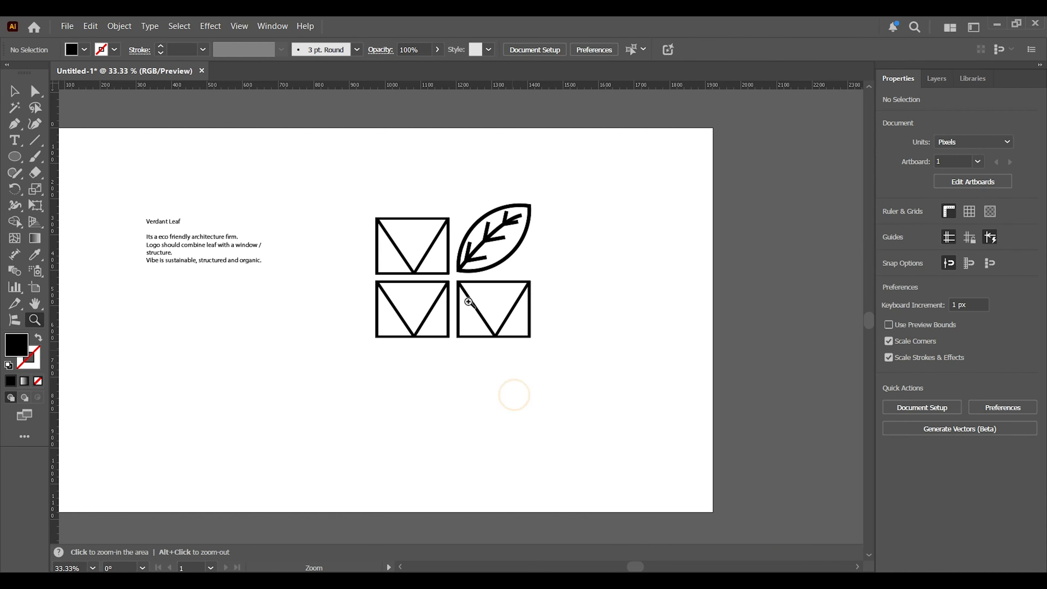
{"action": "left_click", "coordinate": [437, 275]}
{"action": "key", "text": "v"}
{"action": "left_click_drag", "start_coordinate": [258, 139], "coordinate": [712, 439]}
{"action": "right_click", "coordinate": [528, 274]}
{"action": "left_click", "coordinate": [280, 356]}
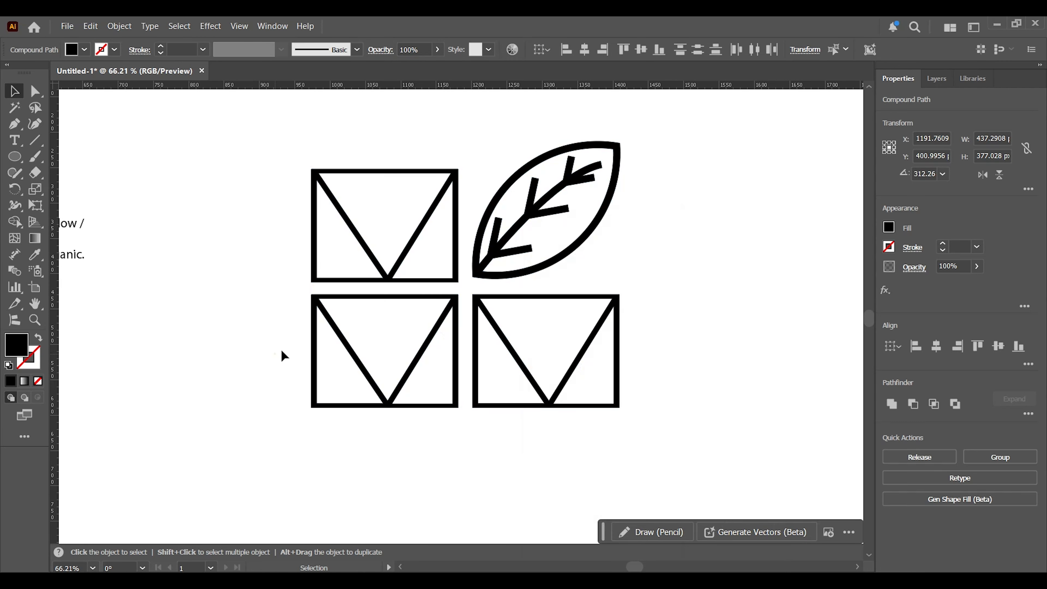
{"action": "left_click", "coordinate": [532, 198]}
{"action": "left_click", "coordinate": [342, 170]}
{"action": "left_click_drag", "start_coordinate": [198, 156], "coordinate": [554, 351]}
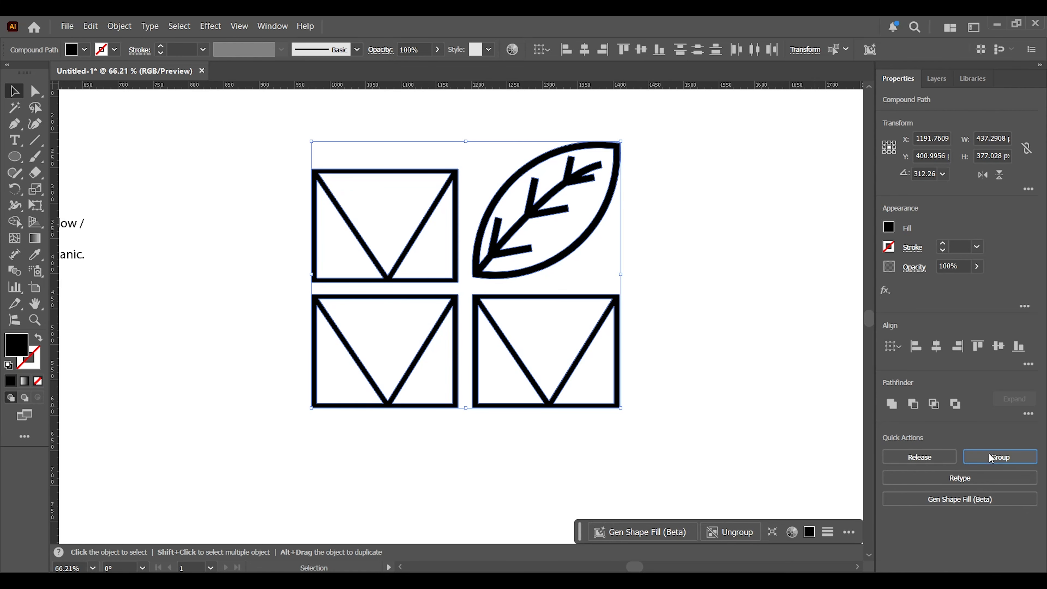
{"action": "left_click", "coordinate": [631, 476]}
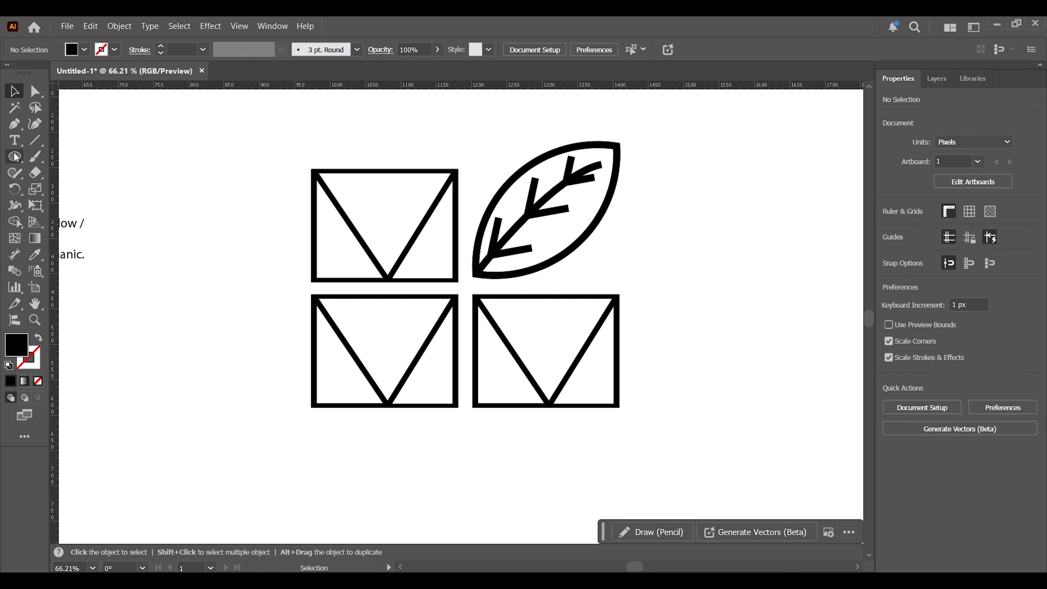
Step: Add the text "VERDANT LEAF" in capitals below the logo mark
{"action": "key", "text": "t"}
{"action": "left_click", "coordinate": [422, 470]}
{"action": "type", "text": "VERDANT LE"}
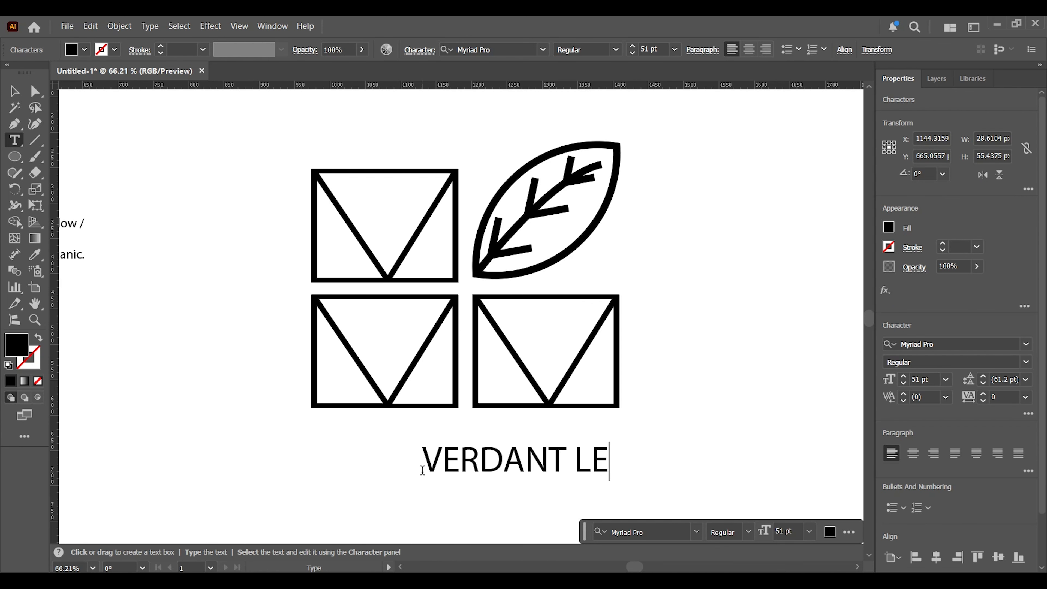
Step: Enlarge the VERDANT LEAF text to about 110 pt and center it under the logo mark
{"action": "left_click", "coordinate": [20, 95]}
{"action": "left_click_drag", "start_coordinate": [544, 468], "coordinate": [414, 462]}
{"action": "left_click_drag", "start_coordinate": [516, 475], "coordinate": [751, 526]}
{"action": "left_click_drag", "start_coordinate": [608, 490], "coordinate": [571, 489]}
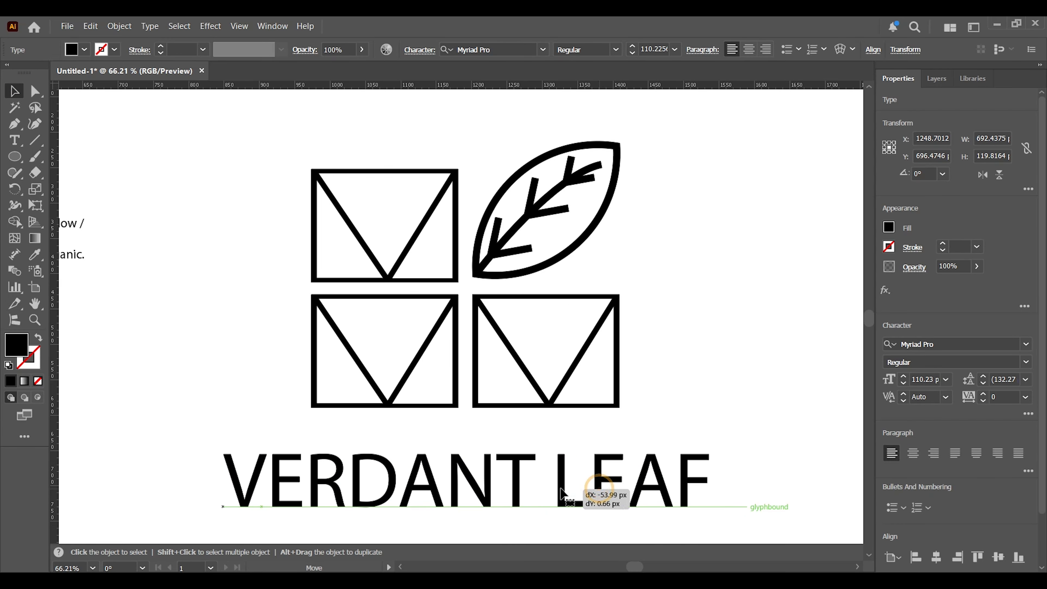
{"action": "key", "text": "space"}
{"action": "left_click_drag", "start_coordinate": [673, 454], "coordinate": [677, 431]}
Step: Change the VERDANT LEAF text's font to Futura Md BT Medium and shift it slightly left to recenter it under the mark
{"action": "left_click", "coordinate": [476, 53]}
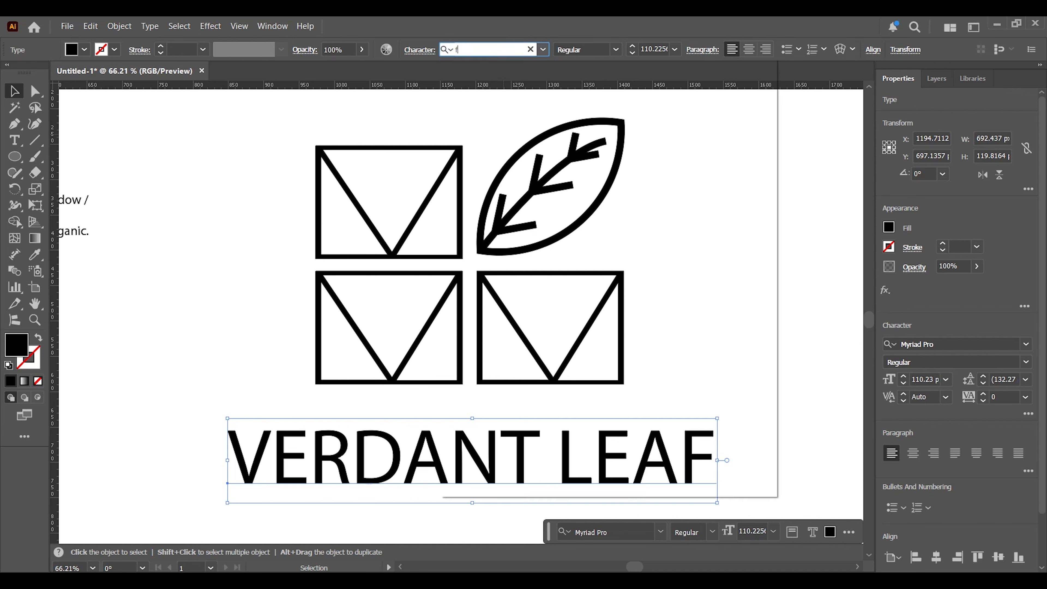
{"action": "type", "text": "futura"}
{"action": "left_click", "coordinate": [584, 157]}
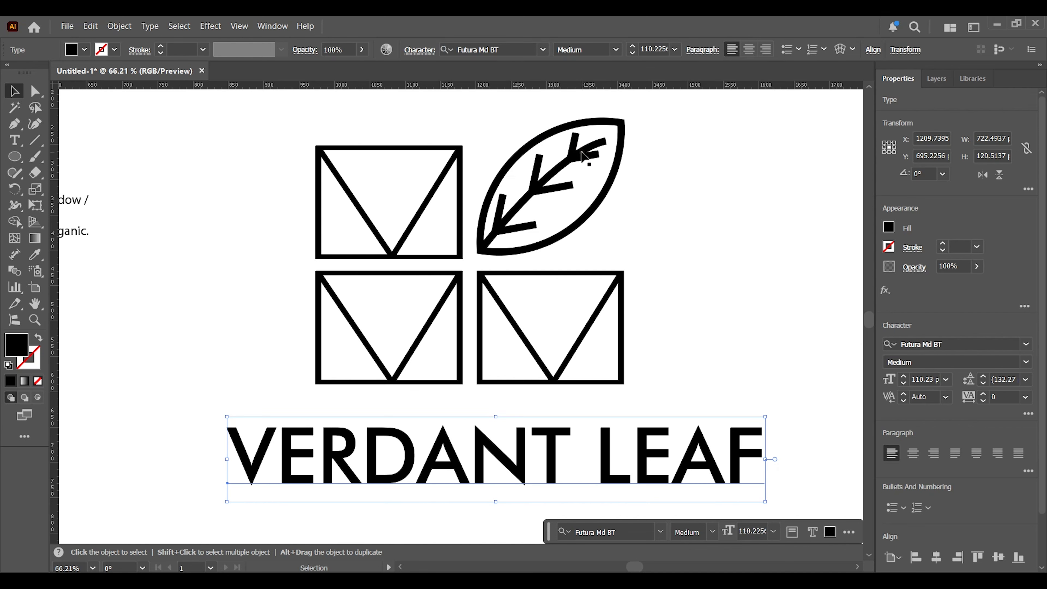
{"action": "left_click", "coordinate": [719, 301]}
{"action": "left_click_drag", "start_coordinate": [677, 458], "coordinate": [669, 458]}
{"action": "left_click", "coordinate": [220, 172]}
Step: Fill the leaf inside the logo group with green and fine-tune the shade with the color sliders
{"action": "double_click", "coordinate": [525, 151]}
{"action": "left_click", "coordinate": [526, 152]}
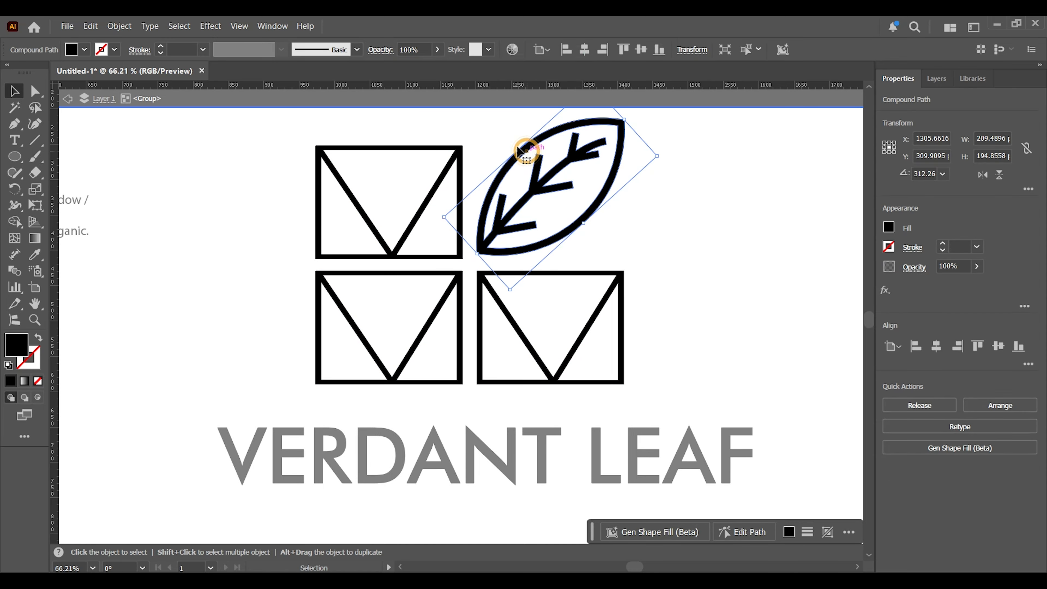
{"action": "left_click", "coordinate": [84, 49]}
{"action": "left_click", "coordinate": [55, 109]}
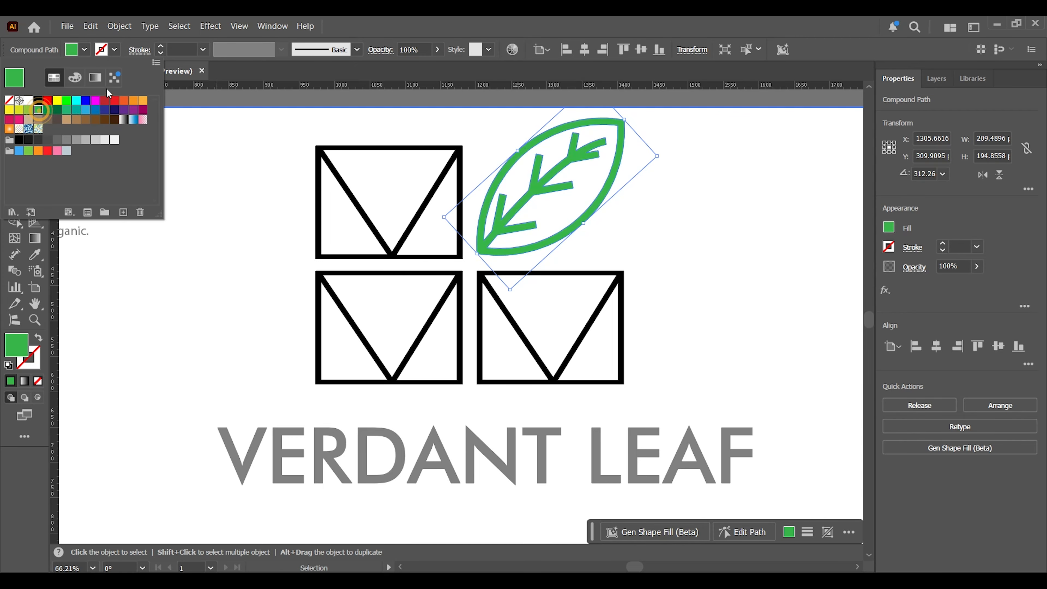
{"action": "left_click", "coordinate": [74, 78]}
{"action": "mouse_move", "coordinate": [94, 136]}
{"action": "left_mouse_down"}
{"action": "mouse_move", "coordinate": [86, 135]}
{"action": "mouse_move", "coordinate": [98, 133]}
{"action": "left_mouse_up"}
{"action": "left_click", "coordinate": [225, 291]}
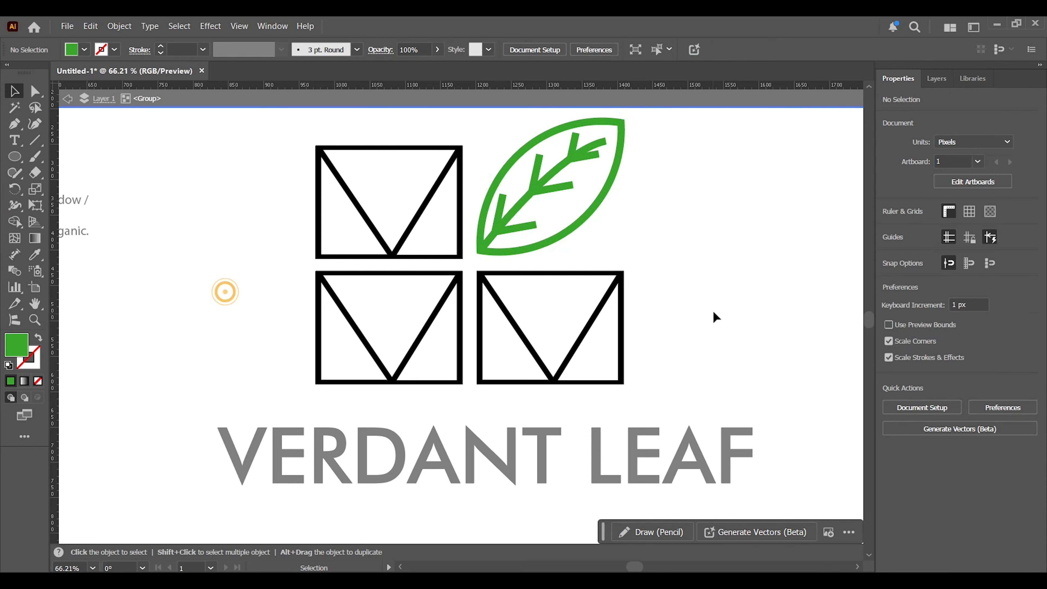
Step: Fill the upper-left V frame with orange and adjust the shade to F15024
{"action": "left_click_drag", "start_coordinate": [403, 288], "coordinate": [444, 259]}
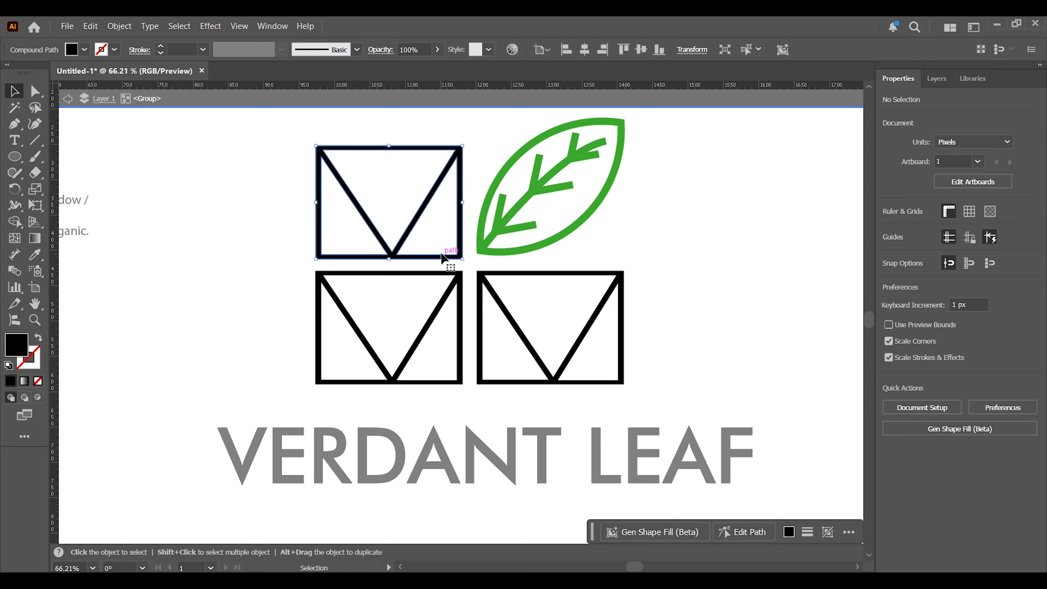
{"action": "left_click", "coordinate": [84, 49]}
{"action": "left_click", "coordinate": [54, 77]}
{"action": "left_click", "coordinate": [124, 110]}
{"action": "left_click", "coordinate": [124, 100]}
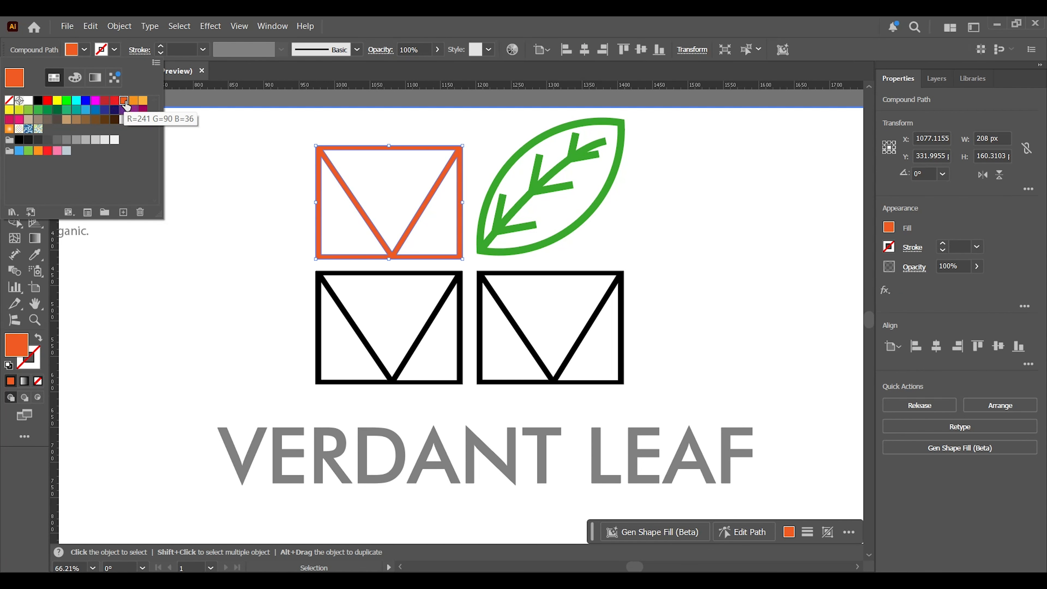
{"action": "left_click", "coordinate": [75, 77]}
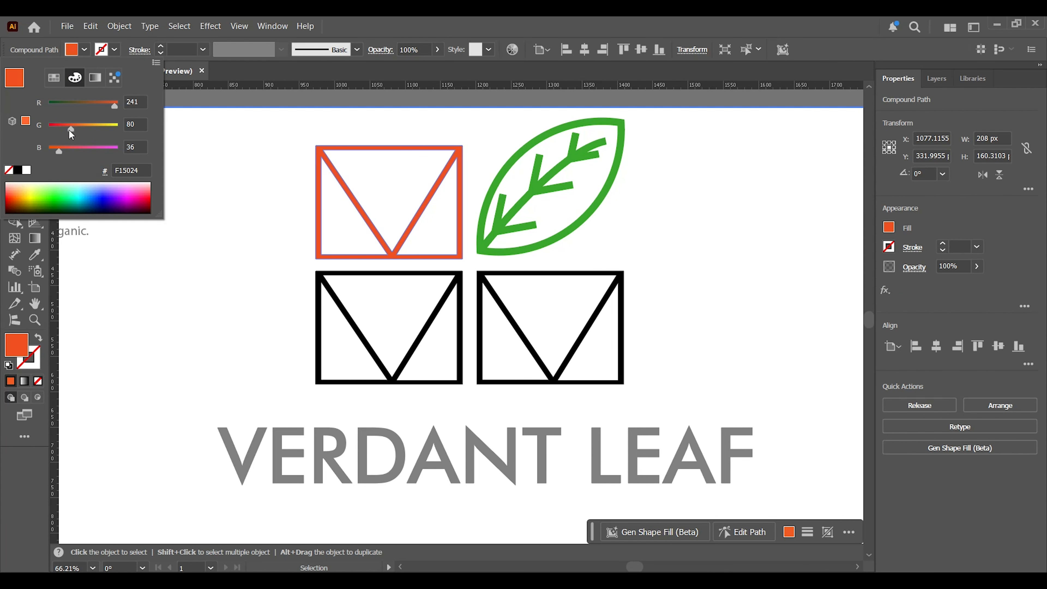
{"action": "left_click", "coordinate": [197, 270]}
Step: Apply the upper-left frame's orange to the two lower V frames with the Eyedropper and exit the group's isolation
{"action": "left_click_drag", "start_coordinate": [295, 287], "coordinate": [386, 326]}
{"action": "key", "text": "i"}
{"action": "left_click", "coordinate": [324, 154]}
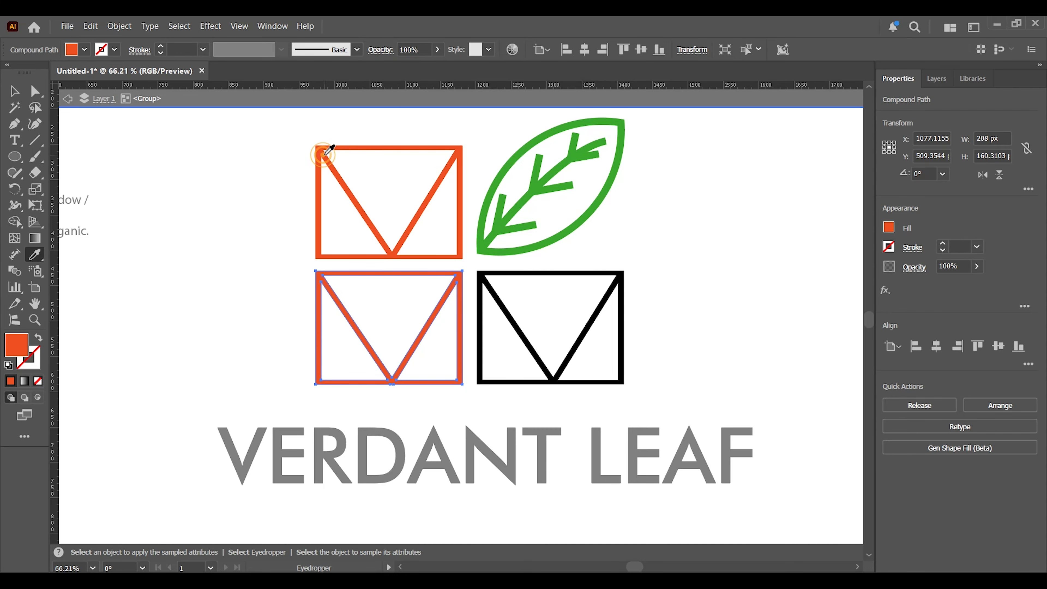
{"action": "left_click_drag", "start_coordinate": [701, 297], "coordinate": [568, 367]}
{"action": "left_click", "coordinate": [318, 153]}
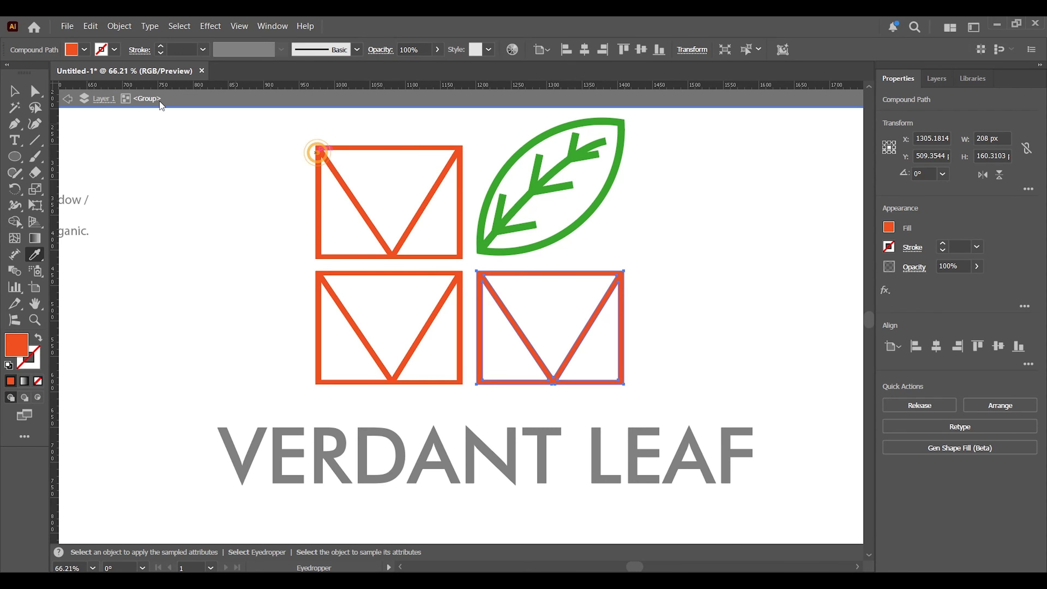
{"action": "left_click", "coordinate": [71, 99]}
{"action": "key", "text": "v"}
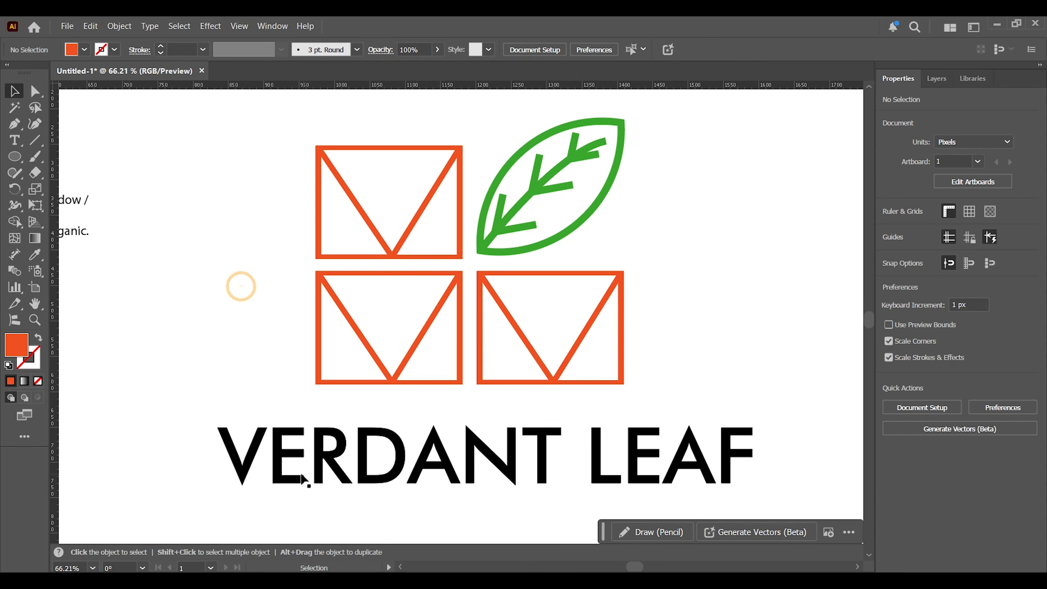
Step: Convert the VERDANT LEAF text to outlines and ungroup its letters
{"action": "left_click", "coordinate": [303, 480]}
{"action": "right_click", "coordinate": [241, 470]}
{"action": "left_click", "coordinate": [288, 221]}
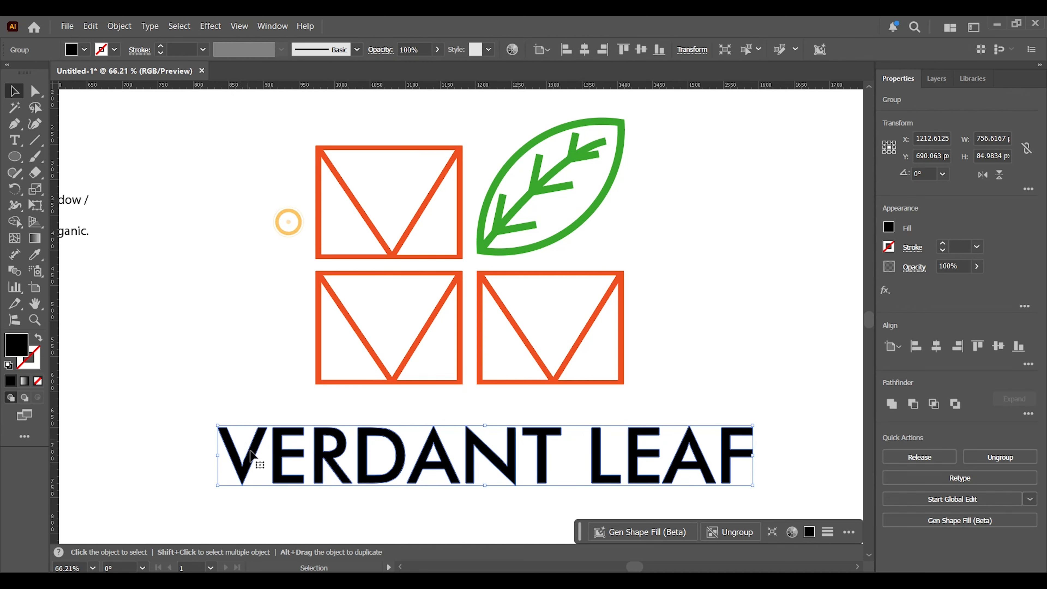
{"action": "right_click", "coordinate": [278, 451]}
{"action": "left_click", "coordinate": [315, 243]}
Step: Align the bottom edges of the VERDANT letters
{"action": "left_click_drag", "start_coordinate": [185, 435], "coordinate": [577, 493]}
{"action": "left_click", "coordinate": [1014, 346]}
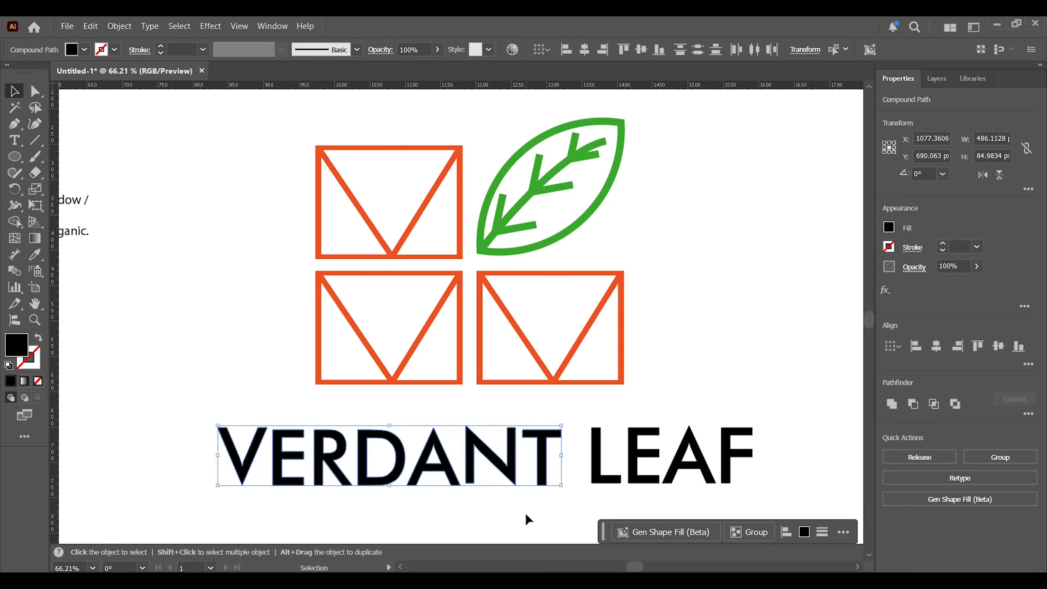
{"action": "left_click_drag", "start_coordinate": [590, 413], "coordinate": [783, 474]}
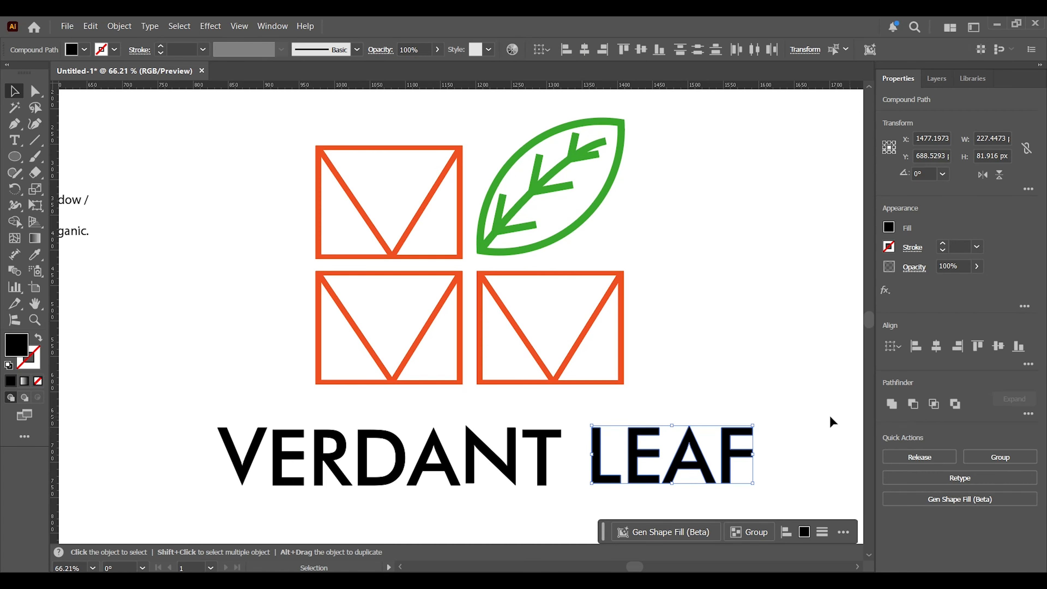
Step: Place a horizontal guide at the baseline of VERDANT and extend the N's left stem down to it
{"action": "key", "text": "z"}
{"action": "left_click_drag", "start_coordinate": [399, 477], "coordinate": [518, 381]}
{"action": "left_click", "coordinate": [21, 91]}
{"action": "left_click_drag", "start_coordinate": [154, 86], "coordinate": [233, 399]}
{"action": "left_click", "coordinate": [691, 349]}
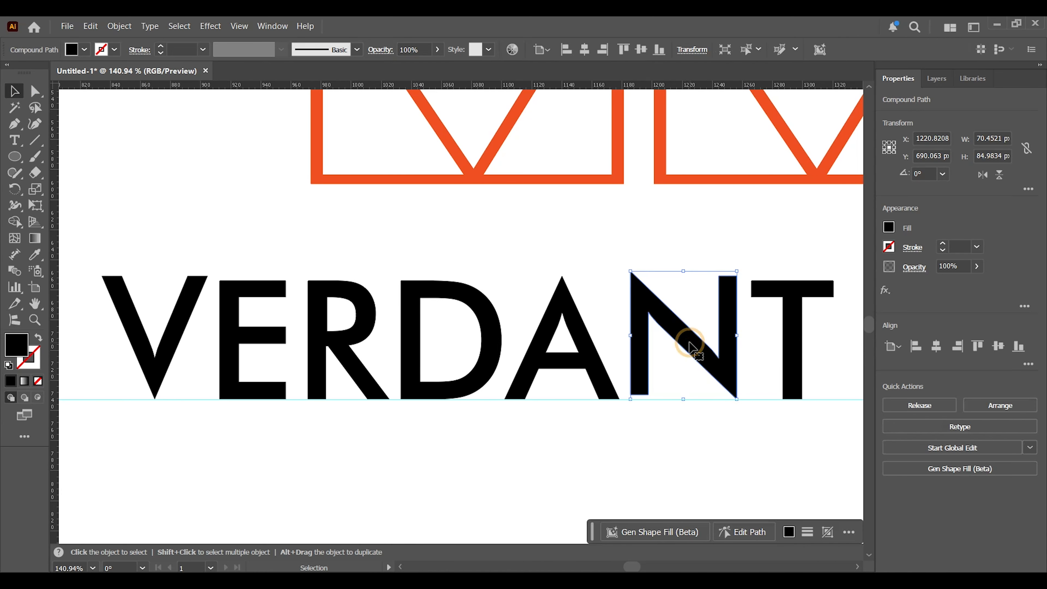
{"action": "left_click", "coordinate": [37, 96]}
{"action": "left_click_drag", "start_coordinate": [619, 396], "coordinate": [648, 399]}
Step: Place a horizontal guide along the top of the V and lower the N's upper-left corner to it
{"action": "left_click", "coordinate": [16, 93]}
{"action": "left_click_drag", "start_coordinate": [241, 86], "coordinate": [241, 275]}
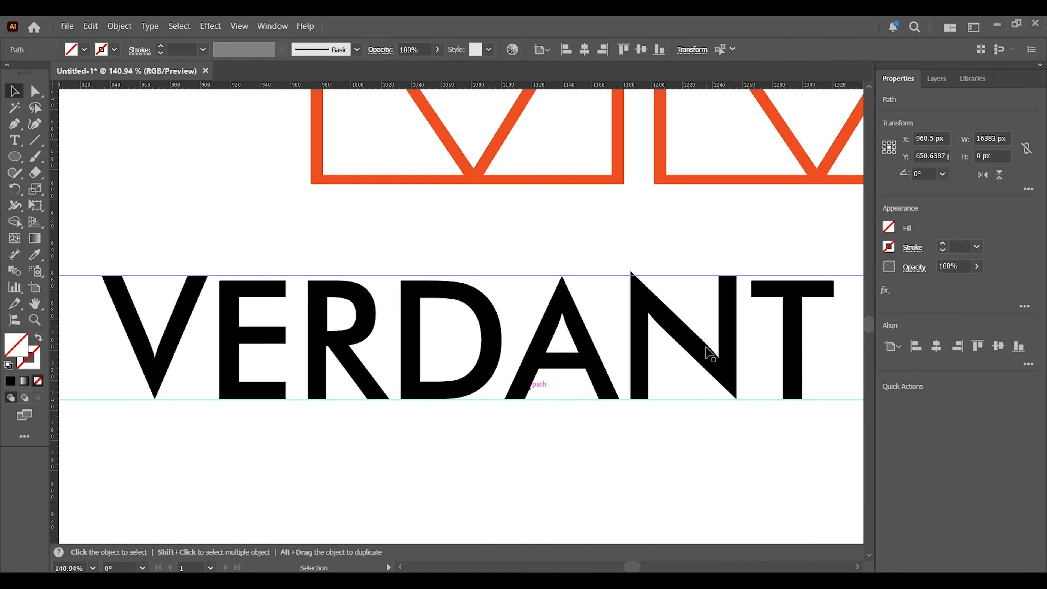
{"action": "key", "text": "z"}
{"action": "left_click_drag", "start_coordinate": [648, 304], "coordinate": [772, 395]}
{"action": "left_click", "coordinate": [16, 94]}
{"action": "left_click", "coordinate": [44, 90]}
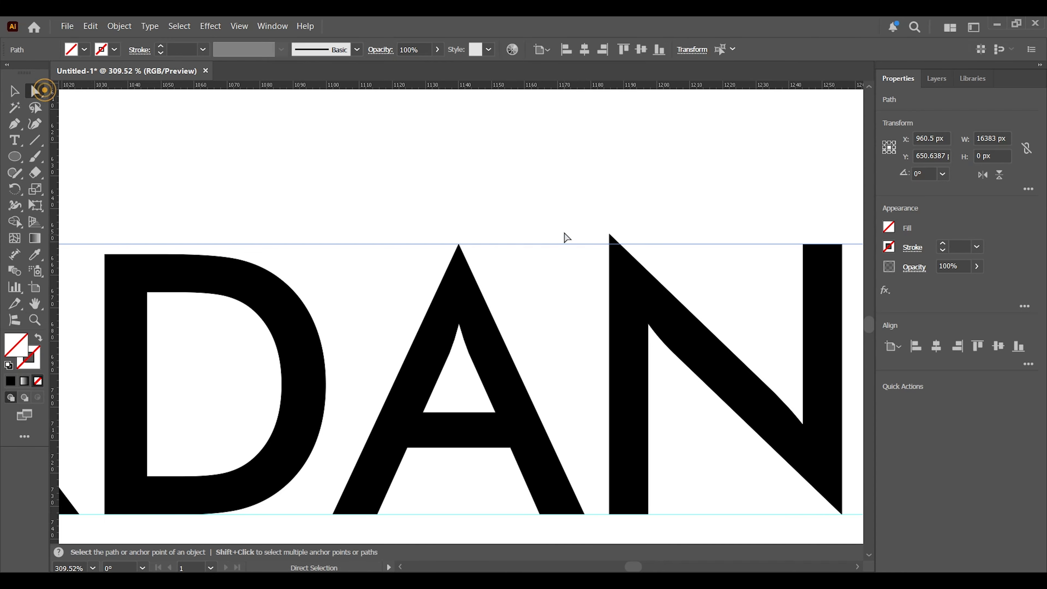
{"action": "left_click", "coordinate": [609, 235]}
{"action": "left_click_drag", "start_coordinate": [610, 234], "coordinate": [612, 248]}
Step: Raise the top edge of the E in VERDANT to the upper guide
{"action": "key", "text": "ctrl+minus"}
{"action": "left_click_drag", "start_coordinate": [214, 377], "coordinate": [568, 312]}
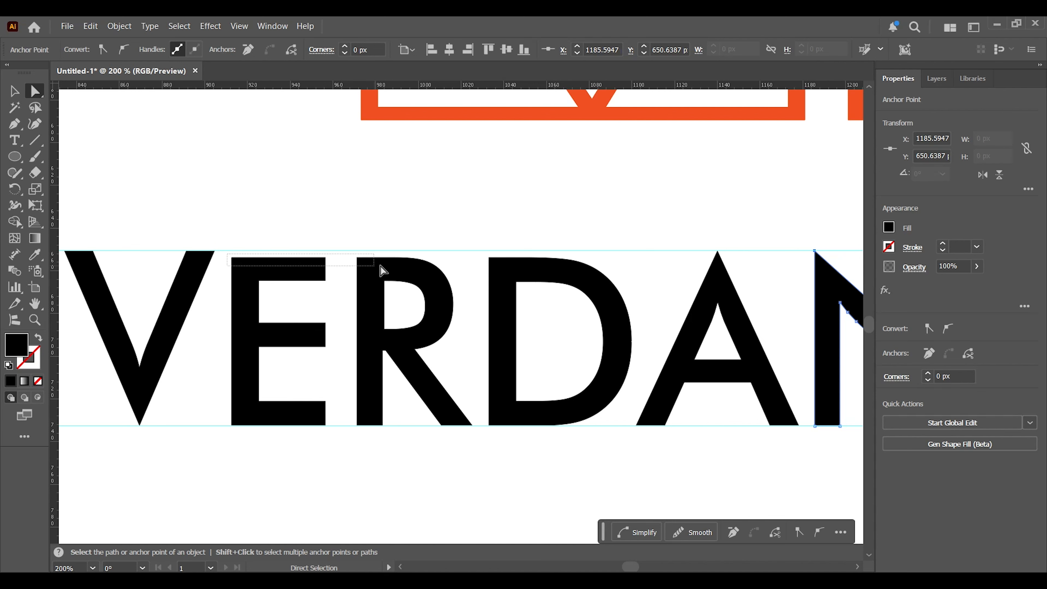
{"action": "left_click_drag", "start_coordinate": [382, 270], "coordinate": [406, 267]}
{"action": "left_click_drag", "start_coordinate": [326, 258], "coordinate": [325, 251]}
{"action": "key", "text": "ctrl+z"}
{"action": "left_click", "coordinate": [230, 261]}
{"action": "left_click", "coordinate": [282, 267]}
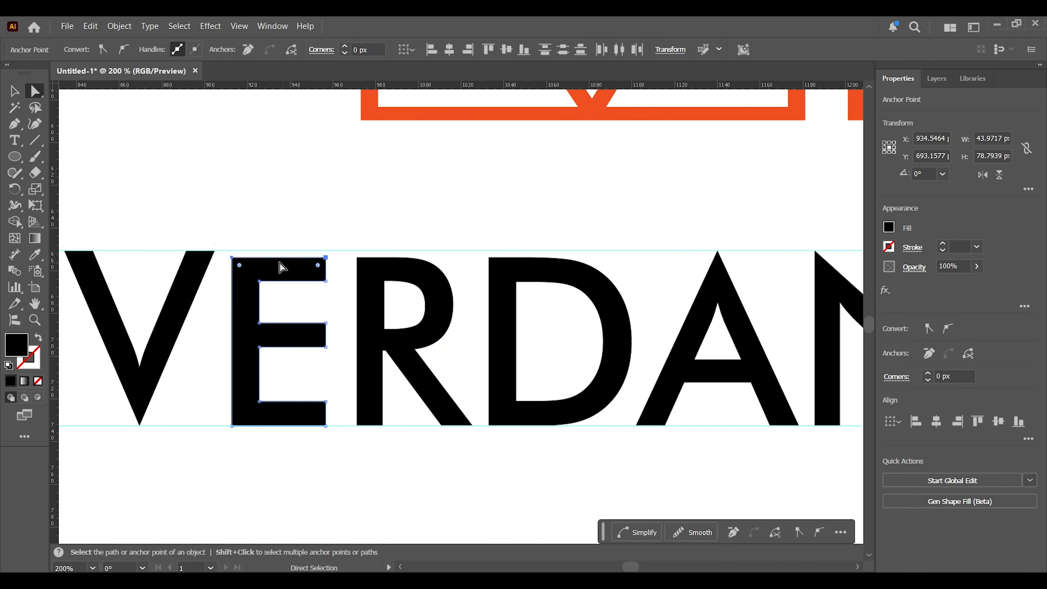
{"action": "left_click_drag", "start_coordinate": [232, 258], "coordinate": [231, 251]}
Step: Raise the top edge of the T in VERDANT and lower the tip of the A in LEAF to the upper guide
{"action": "left_click_drag", "start_coordinate": [693, 329], "coordinate": [279, 326]}
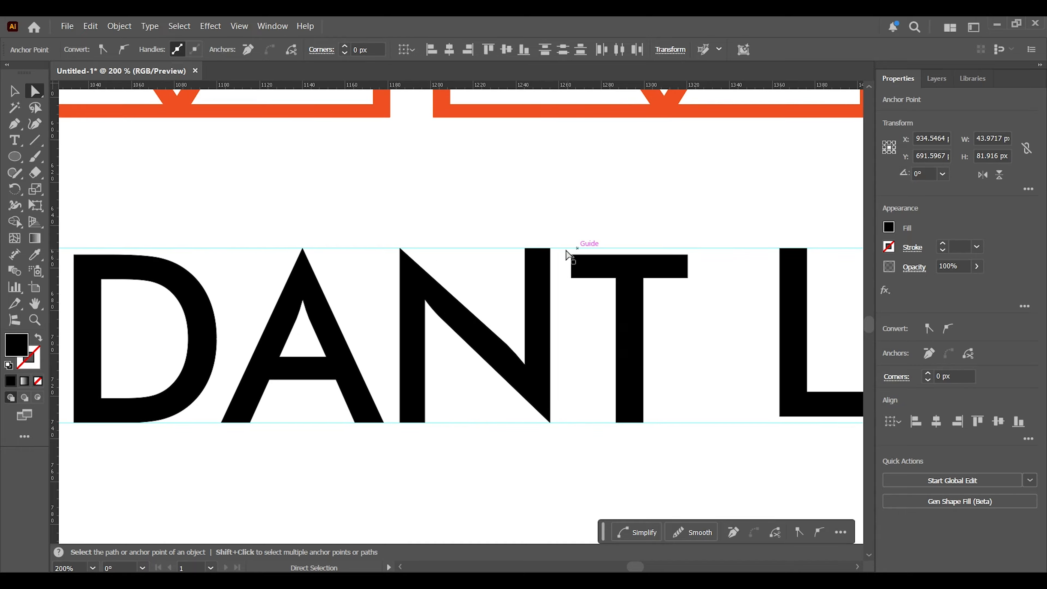
{"action": "left_click_drag", "start_coordinate": [579, 262], "coordinate": [577, 251]}
{"action": "left_click_drag", "start_coordinate": [858, 369], "coordinate": [357, 385]}
{"action": "left_click_drag", "start_coordinate": [518, 258], "coordinate": [518, 264]}
Step: Try to raise the top edge of the R to the upper guide, then undo it
{"action": "left_click_drag", "start_coordinate": [103, 367], "coordinate": [497, 342]}
{"action": "left_click_drag", "start_coordinate": [264, 330], "coordinate": [540, 323]}
{"action": "key", "text": "z"}
{"action": "left_click_drag", "start_coordinate": [400, 241], "coordinate": [599, 339]}
{"action": "left_click", "coordinate": [40, 92]}
{"action": "left_click", "coordinate": [193, 234]}
{"action": "left_click_drag", "start_coordinate": [402, 259], "coordinate": [501, 270]}
{"action": "left_click_drag", "start_coordinate": [328, 232], "coordinate": [326, 210]}
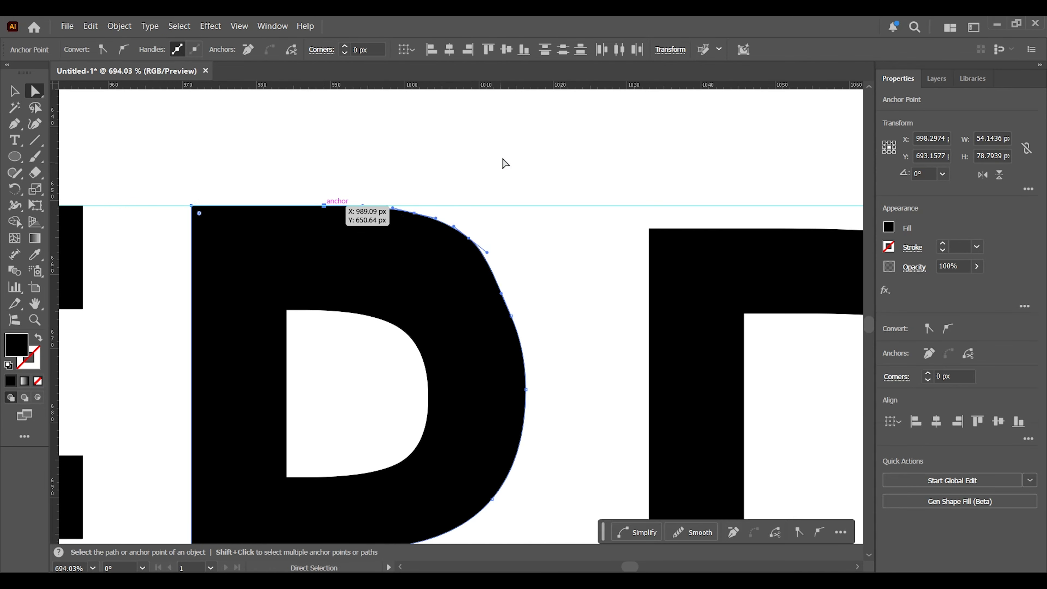
{"action": "left_click", "coordinate": [506, 161]}
{"action": "key", "text": "ctrl+z"}
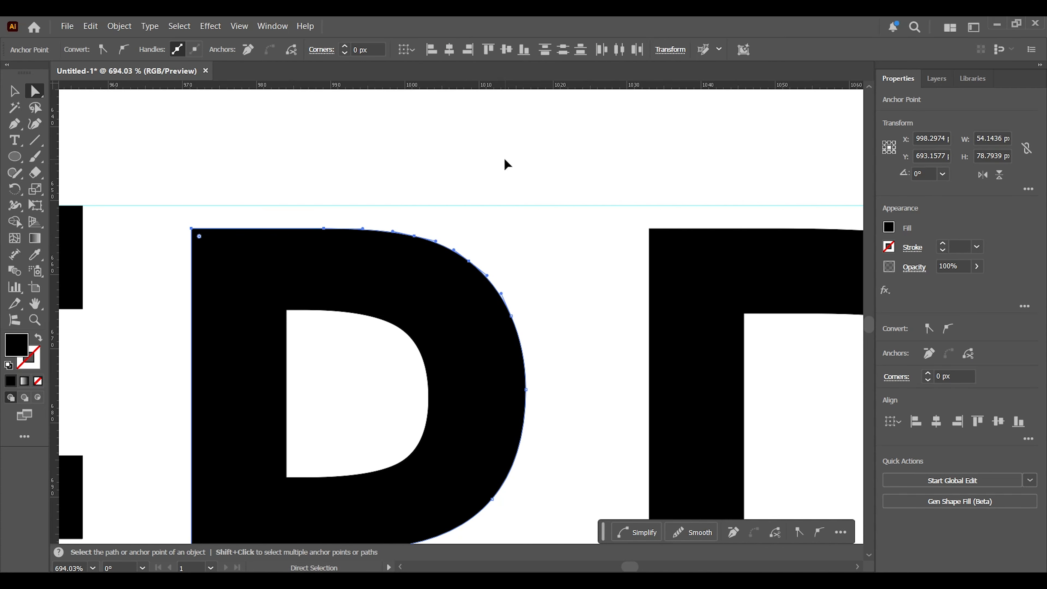
Step: Move the upper guide down by 3 px
{"action": "key", "text": "ctrl+minus"}
{"action": "key", "text": "ctrl+minus"}
{"action": "left_click", "coordinate": [433, 287]}
{"action": "key", "text": "Down"}
{"action": "key", "text": "Down"}
{"action": "key", "text": "Down"}
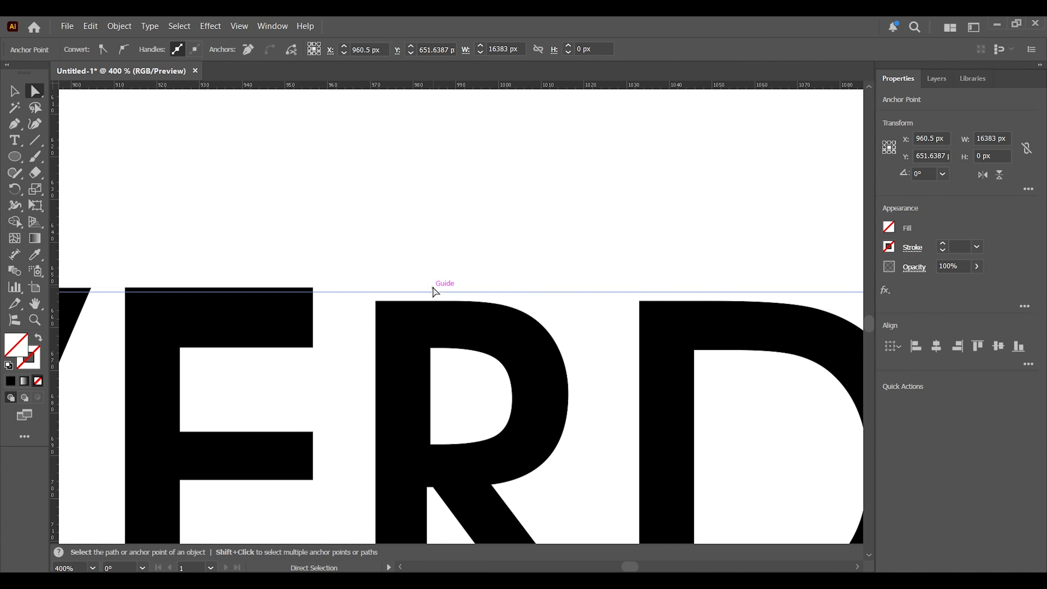
Step: Lower the top edges of the V and E in VERDANT to the upper guide
{"action": "left_click_drag", "start_coordinate": [348, 357], "coordinate": [575, 283]}
{"action": "left_click_drag", "start_coordinate": [413, 328], "coordinate": [520, 329]}
{"action": "left_click_drag", "start_coordinate": [127, 203], "coordinate": [526, 215]}
{"action": "left_click_drag", "start_coordinate": [458, 214], "coordinate": [458, 227]}
{"action": "key", "text": "ctrl+z"}
{"action": "left_click_drag", "start_coordinate": [87, 189], "coordinate": [672, 233]}
{"action": "left_click_drag", "start_coordinate": [458, 214], "coordinate": [458, 234]}
Step: Lower the tops of the A, N and T in VERDANT to the upper guide
{"action": "left_click_drag", "start_coordinate": [832, 390], "coordinate": [120, 371]}
{"action": "left_click_drag", "start_coordinate": [826, 389], "coordinate": [386, 377]}
{"action": "left_click_drag", "start_coordinate": [686, 160], "coordinate": [769, 195]}
{"action": "left_click_drag", "start_coordinate": [273, 168], "coordinate": [272, 194]}
{"action": "left_click_drag", "start_coordinate": [467, 181], "coordinate": [468, 194]}
{"action": "left_click_drag", "start_coordinate": [707, 332], "coordinate": [241, 330]}
{"action": "left_click_drag", "start_coordinate": [326, 159], "coordinate": [577, 199]}
{"action": "key", "text": "ctrl+z"}
{"action": "left_click_drag", "start_coordinate": [306, 160], "coordinate": [577, 194]}
Step: Bring the tops of the LEAF letters, including the A's tip, down to the upper guide
{"action": "left_click_drag", "start_coordinate": [719, 301], "coordinate": [281, 313]}
{"action": "left_click_drag", "start_coordinate": [289, 176], "coordinate": [741, 200]}
{"action": "left_click_drag", "start_coordinate": [544, 194], "coordinate": [544, 206]}
{"action": "left_click_drag", "start_coordinate": [666, 355], "coordinate": [288, 349]}
{"action": "left_click_drag", "start_coordinate": [602, 372], "coordinate": [265, 373]}
{"action": "left_click_drag", "start_coordinate": [387, 173], "coordinate": [397, 201]}
{"action": "left_click_drag", "start_coordinate": [159, 185], "coordinate": [198, 201]}
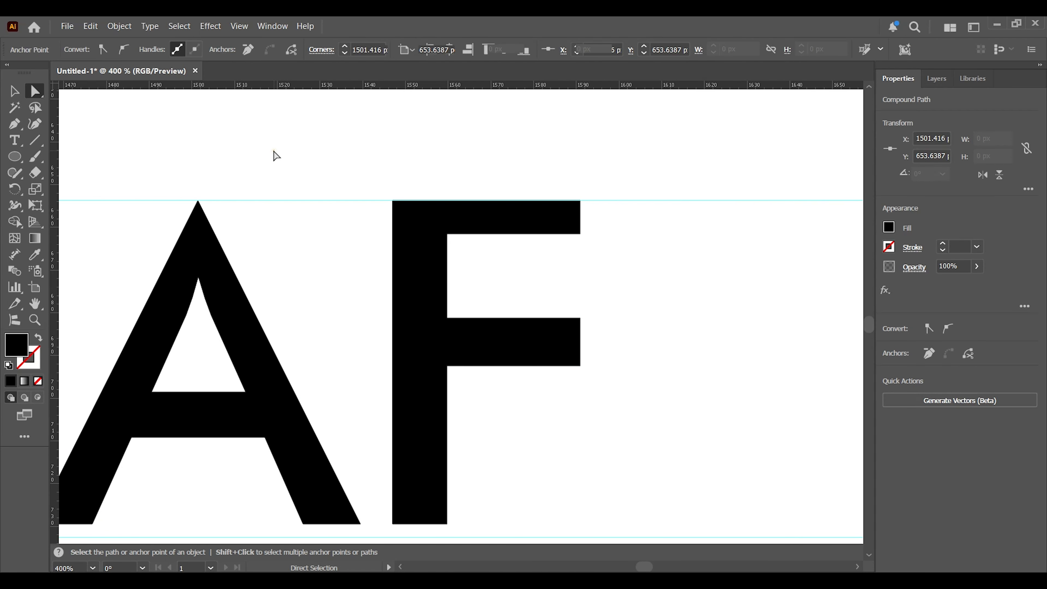
Step: Clear the two horizontal guides around the wordmark
{"action": "left_click", "coordinate": [273, 154]}
{"action": "key", "text": "ctrl+minus"}
{"action": "key", "text": "ctrl+minus"}
{"action": "key", "text": "ctrl+minus"}
{"action": "key", "text": "ctrl+minus"}
{"action": "key", "text": "ctrl+minus"}
{"action": "key", "text": "ctrl+minus"}
{"action": "key", "text": "ctrl+semicolon"}
{"action": "left_click_drag", "start_coordinate": [186, 263], "coordinate": [251, 366]}
{"action": "key", "text": "v"}
{"action": "left_click", "coordinate": [119, 243]}
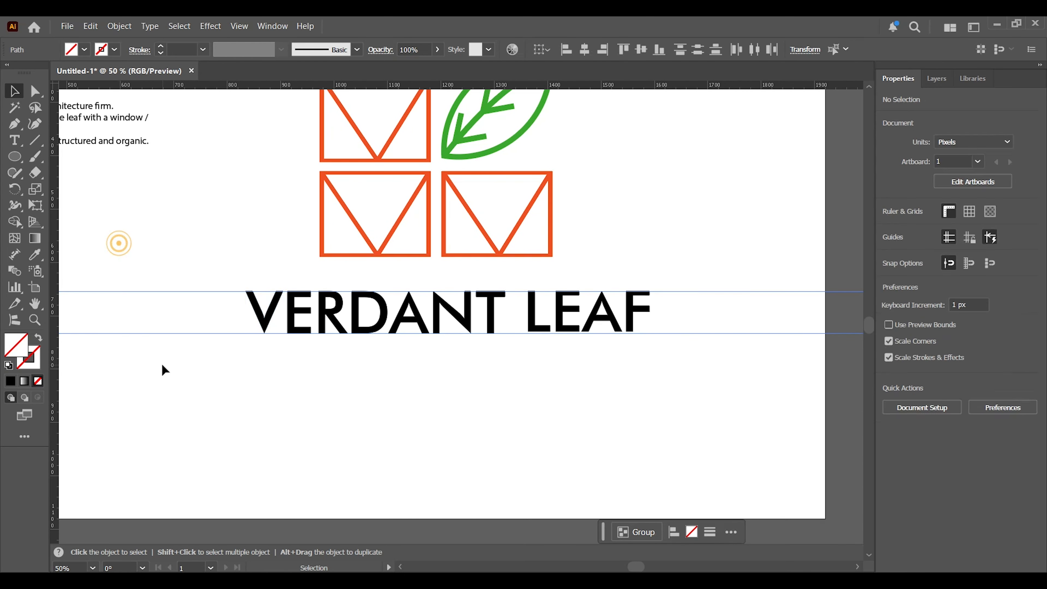
{"action": "key", "text": "ctrl+semicolon"}
Step: Color the VERDANT letters with the orange sampled from the V frames
{"action": "left_click_drag", "start_coordinate": [372, 279], "coordinate": [353, 328]}
{"action": "left_click_drag", "start_coordinate": [209, 342], "coordinate": [484, 397]}
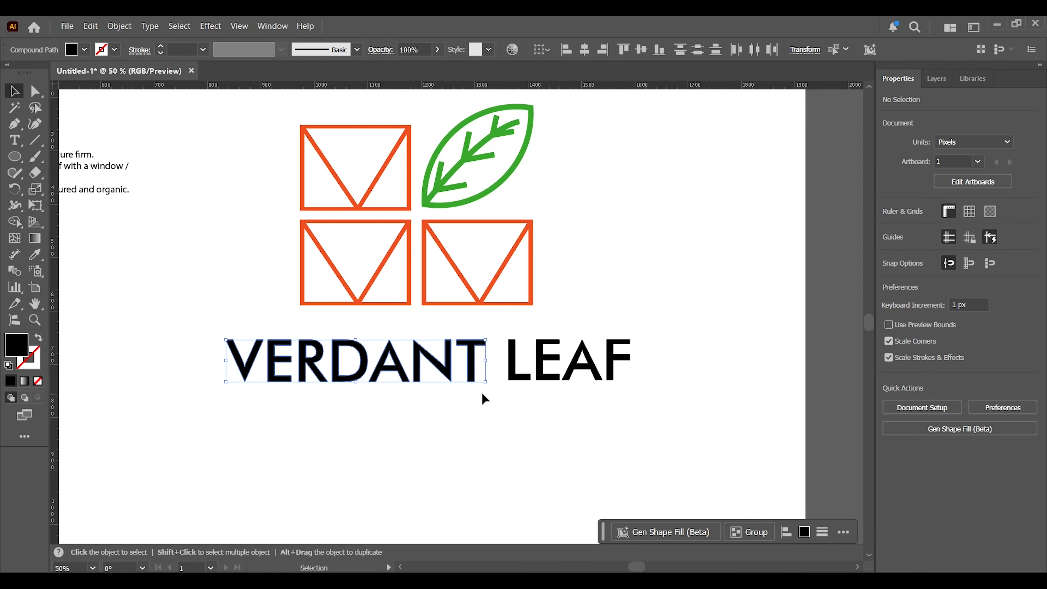
{"action": "key", "text": "i"}
{"action": "left_click", "coordinate": [316, 142]}
{"action": "key", "text": "v"}
{"action": "left_click", "coordinate": [528, 459]}
Step: Color the LEAF letters with the green sampled from the leaf
{"action": "left_click_drag", "start_coordinate": [701, 323], "coordinate": [507, 425]}
{"action": "key", "text": "i"}
{"action": "left_click", "coordinate": [472, 153]}
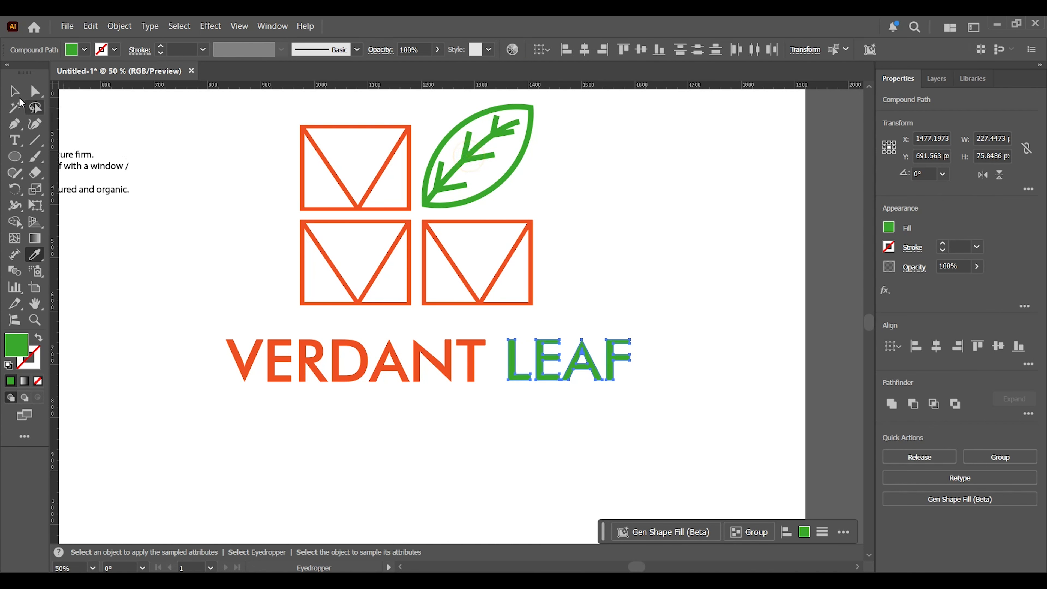
{"action": "key", "text": "v"}
{"action": "left_click", "coordinate": [196, 442]}
Step: Group the VERDANT LEAF letters
{"action": "left_click_drag", "start_coordinate": [187, 309], "coordinate": [461, 404]}
{"action": "key", "text": "ctrl+g"}
{"action": "left_click_drag", "start_coordinate": [668, 330], "coordinate": [515, 400]}
{"action": "left_click", "coordinate": [460, 467]}
Step: Scale the logo mark down slightly and reposition it above the wordmark
{"action": "left_click", "coordinate": [466, 224]}
{"action": "left_click_drag", "start_coordinate": [534, 105], "coordinate": [512, 124]}
{"action": "left_click_drag", "start_coordinate": [424, 256], "coordinate": [449, 279]}
Step: Place a horizontal guide along the baseline of the wordmark
{"action": "left_click_drag", "start_coordinate": [166, 397], "coordinate": [610, 351]}
{"action": "right_click", "coordinate": [516, 375]}
{"action": "left_click", "coordinate": [475, 445]}
{"action": "left_click_drag", "start_coordinate": [178, 356], "coordinate": [631, 389]}
{"action": "key", "text": "z"}
{"action": "left_click_drag", "start_coordinate": [575, 409], "coordinate": [592, 461]}
{"action": "left_click_drag", "start_coordinate": [330, 86], "coordinate": [314, 378]}
{"action": "left_click", "coordinate": [443, 433]}
Step: Extend the bottom edges of the LEAF letters down to the baseline guide so they match VERDANT
{"action": "key", "text": "z"}
{"action": "left_click_drag", "start_coordinate": [563, 375], "coordinate": [448, 351]}
{"action": "left_click", "coordinate": [20, 89]}
{"action": "left_click", "coordinate": [141, 332]}
{"action": "left_click_drag", "start_coordinate": [172, 351], "coordinate": [195, 324]}
{"action": "key", "text": "a"}
{"action": "left_click_drag", "start_coordinate": [74, 324], "coordinate": [845, 340]}
{"action": "left_click_drag", "start_coordinate": [702, 329], "coordinate": [701, 341]}
{"action": "left_click", "coordinate": [738, 419]}
Step: Delete the baseline guide
{"action": "key", "text": "minus"}
{"action": "key", "text": "ctrl+minus"}
{"action": "key", "text": "ctrl+minus"}
{"action": "key", "text": "ctrl+minus"}
{"action": "left_click", "coordinate": [14, 95]}
{"action": "left_click_drag", "start_coordinate": [727, 293], "coordinate": [757, 377]}
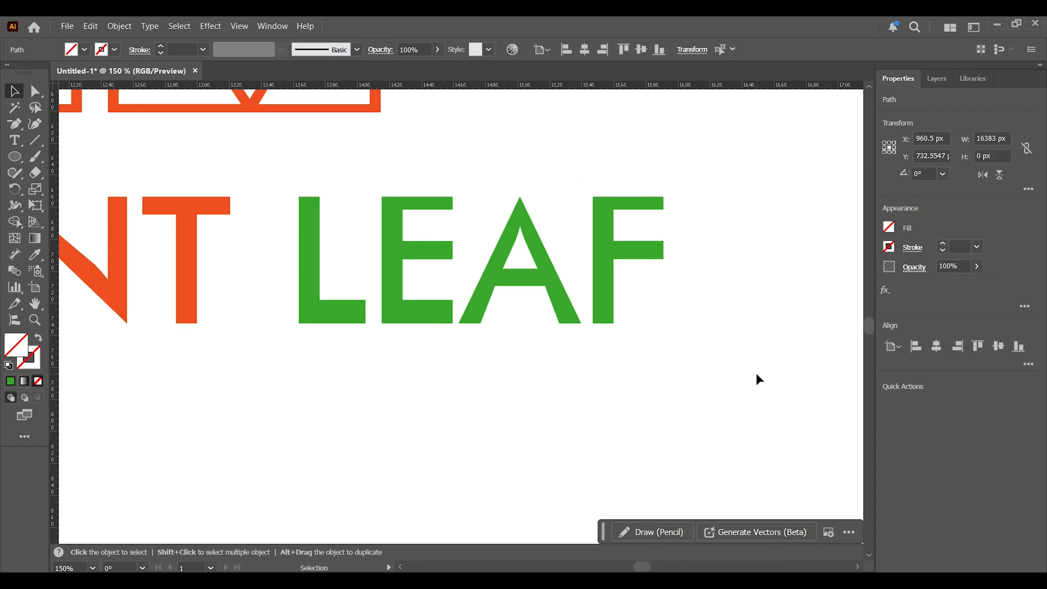
{"action": "key", "text": "Delete"}
Step: Ungroup the wordmark's outer group and align the logo mark and wordmark on their horizontal centers
{"action": "key", "text": "ctrl+0"}
{"action": "left_click", "coordinate": [683, 370]}
{"action": "right_click", "coordinate": [653, 374]}
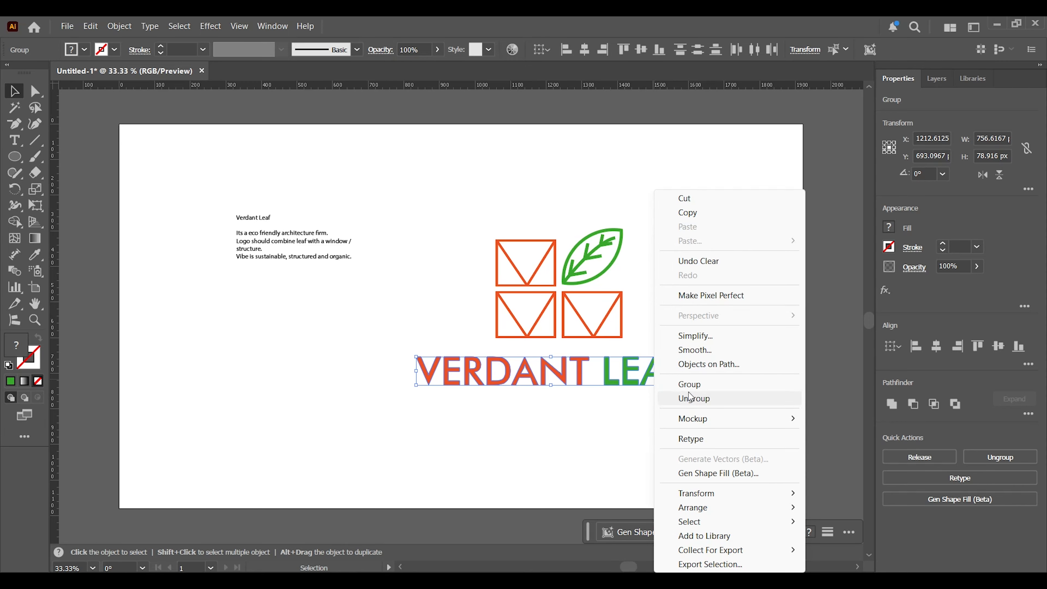
{"action": "left_click", "coordinate": [691, 398]}
{"action": "left_click_drag", "start_coordinate": [449, 205], "coordinate": [720, 399]}
{"action": "left_click", "coordinate": [936, 346]}
{"action": "left_click", "coordinate": [627, 454]}
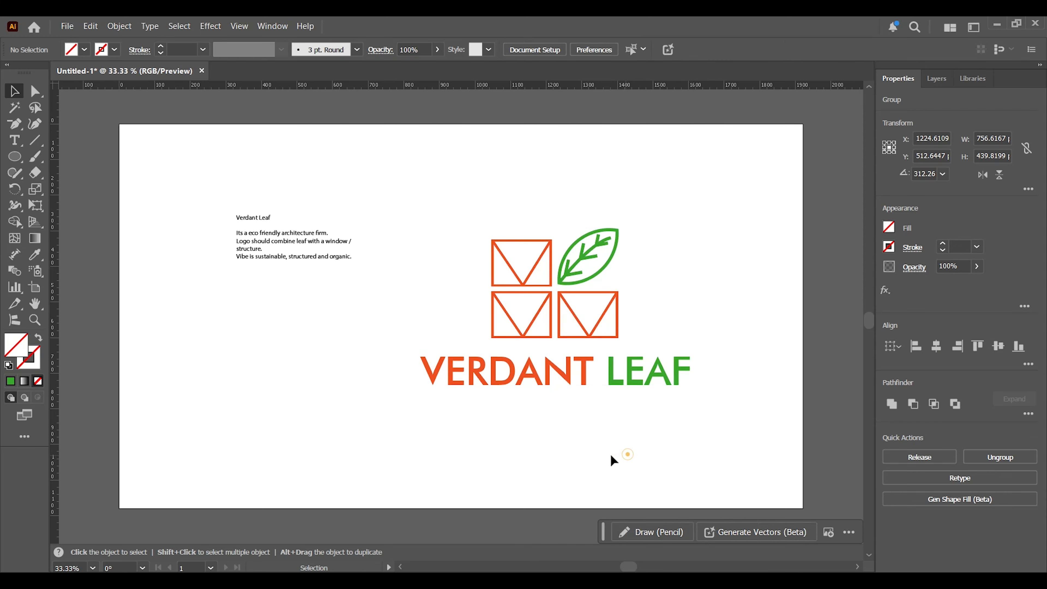
Step: Enlarge the client brief text beside the logo
{"action": "left_click_drag", "start_coordinate": [205, 183], "coordinate": [441, 330]}
{"action": "left_click_drag", "start_coordinate": [355, 262], "coordinate": [335, 282]}
{"action": "left_click", "coordinate": [410, 421]}
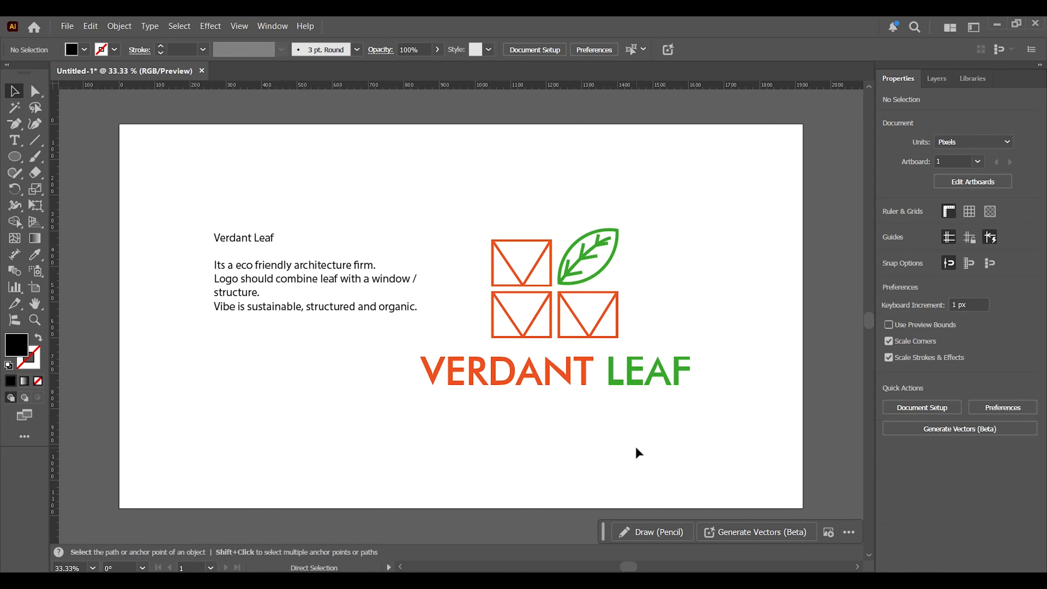
Step: Move the logo further right and up and shift the brief text slightly left to balance the artboard
{"action": "key", "text": "ctrl+0"}
{"action": "left_click_drag", "start_coordinate": [456, 205], "coordinate": [717, 441]}
{"action": "left_click_drag", "start_coordinate": [634, 396], "coordinate": [682, 384]}
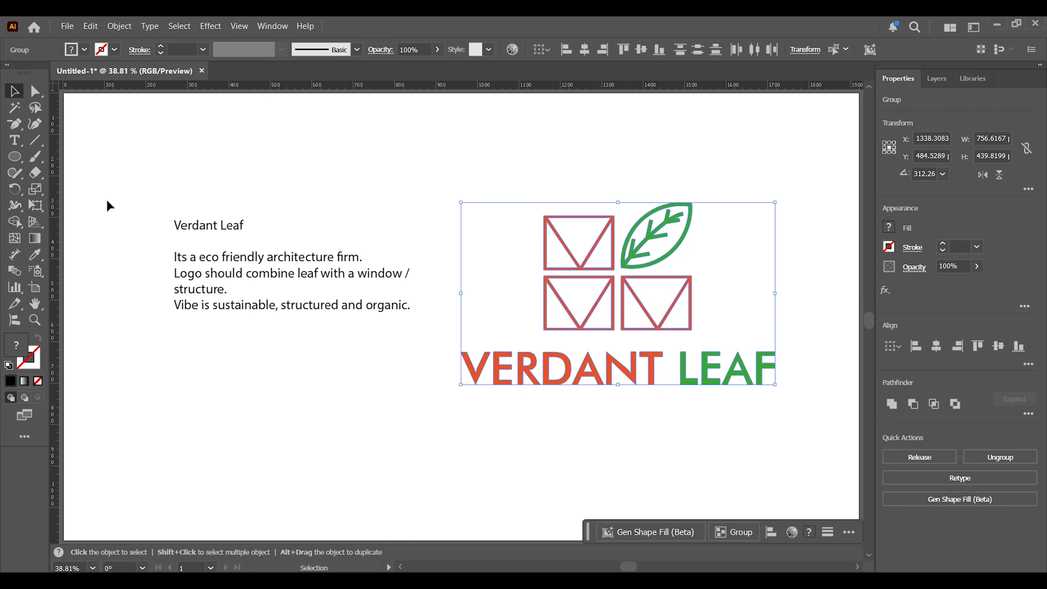
{"action": "left_click_drag", "start_coordinate": [107, 201], "coordinate": [339, 300]}
{"action": "left_click_drag", "start_coordinate": [285, 276], "coordinate": [261, 274]}
{"action": "left_click_drag", "start_coordinate": [478, 186], "coordinate": [671, 385]}
{"action": "left_click_drag", "start_coordinate": [623, 326], "coordinate": [624, 299]}
{"action": "left_click", "coordinate": [656, 473]}
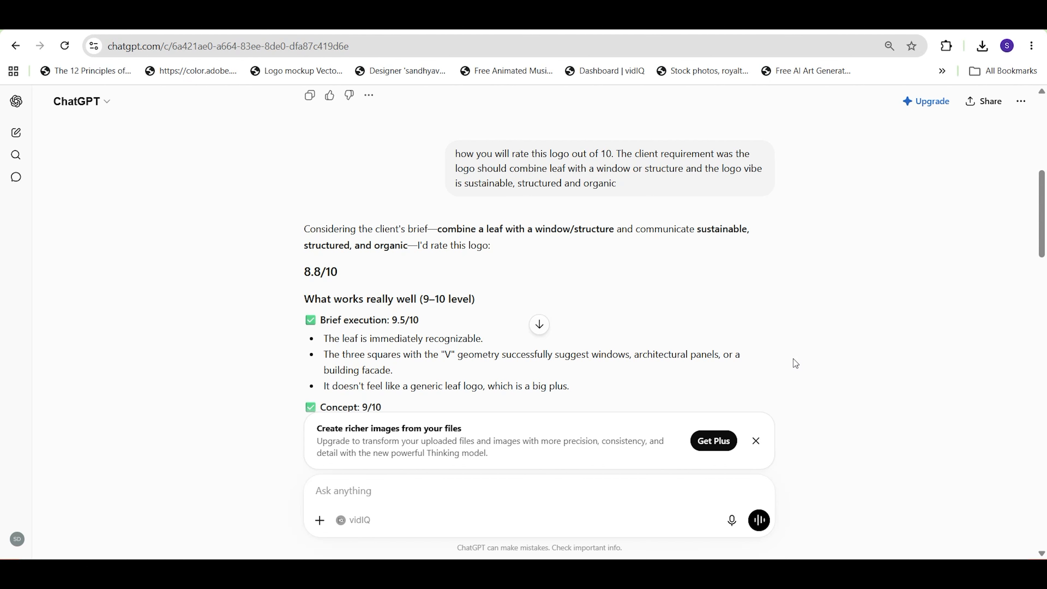
Step: Dismiss the upgrade offer in ChatGPT and review the logo feedback on its strengths and where it loses points
{"action": "left_click", "coordinate": [755, 440]}
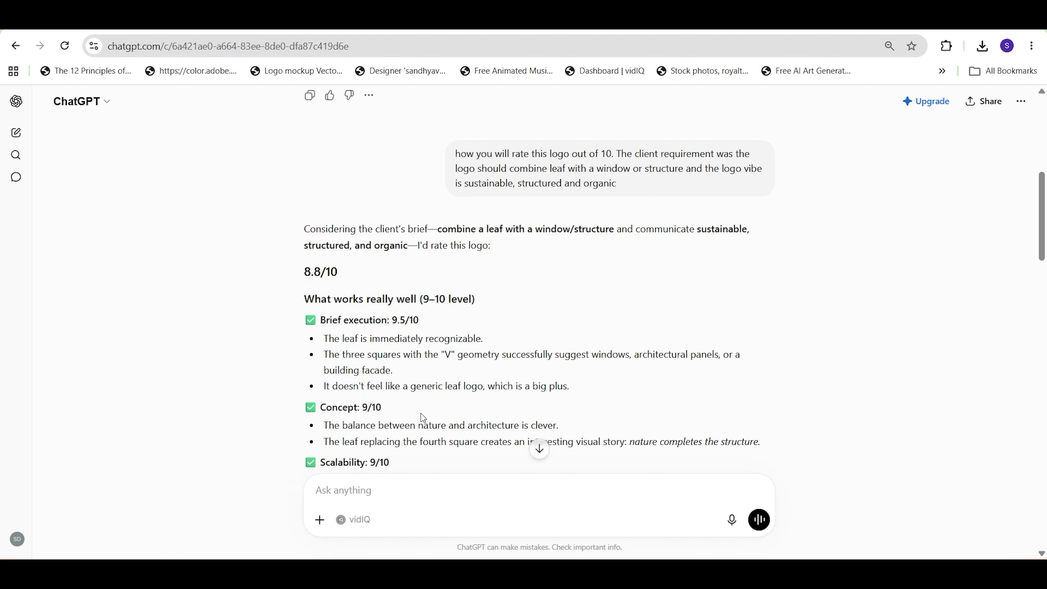
{"action": "scroll", "coordinate": [618, 396], "scroll_direction": "down", "scroll_amount": 3}
{"action": "scroll", "coordinate": [856, 366], "scroll_direction": "down", "scroll_amount": 3}
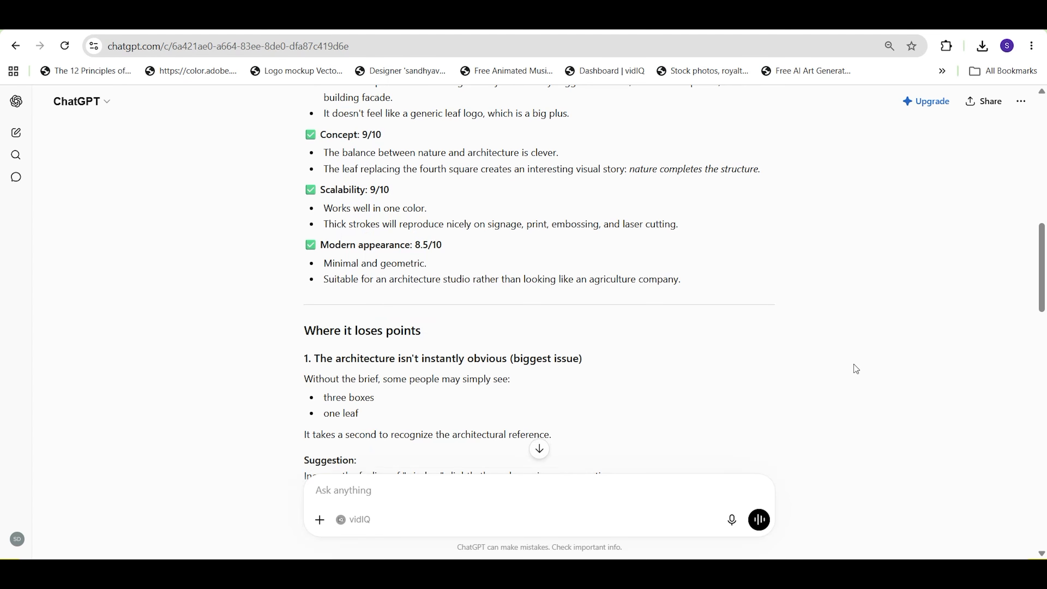
{"action": "scroll", "coordinate": [853, 364], "scroll_direction": "down", "scroll_amount": 4}
{"action": "scroll", "coordinate": [841, 364], "scroll_direction": "down", "scroll_amount": 5}
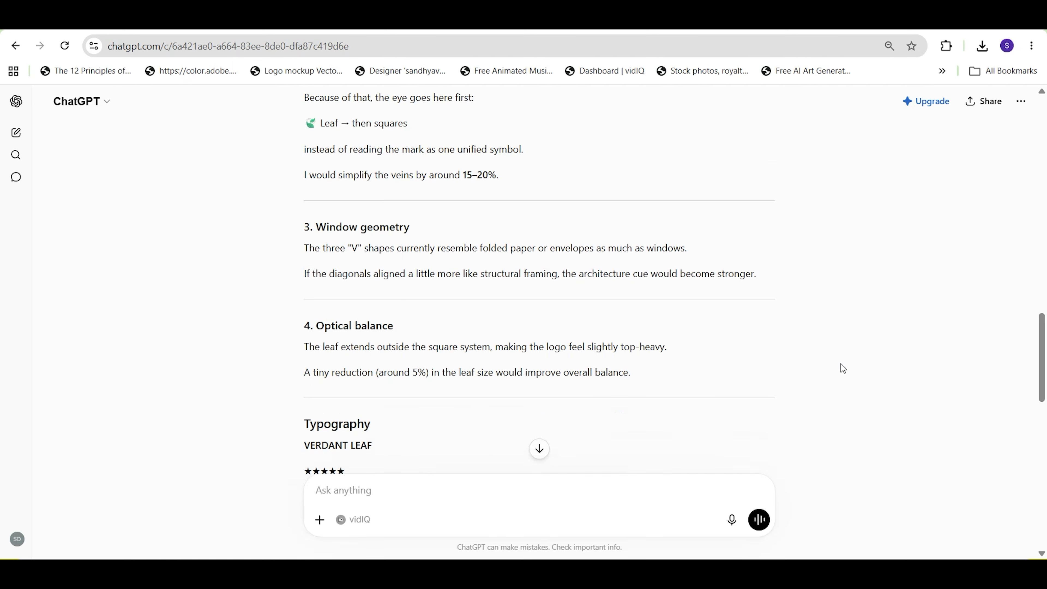
{"action": "scroll", "coordinate": [841, 364], "scroll_direction": "down", "scroll_amount": 3}
{"action": "scroll", "coordinate": [841, 364], "scroll_direction": "up", "scroll_amount": 10}
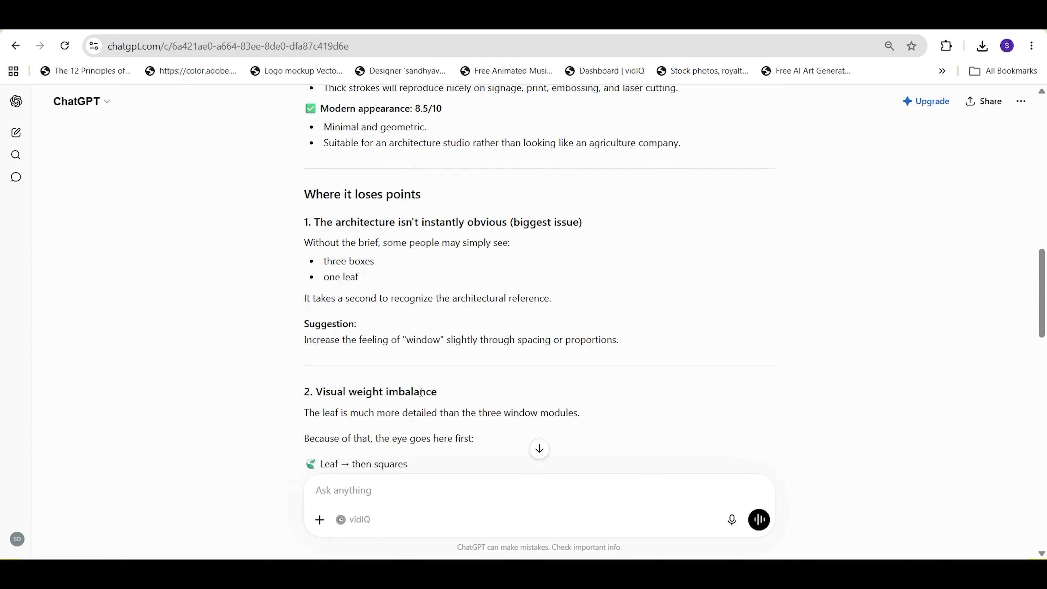
{"action": "scroll", "coordinate": [584, 367], "scroll_direction": "down", "scroll_amount": 8}
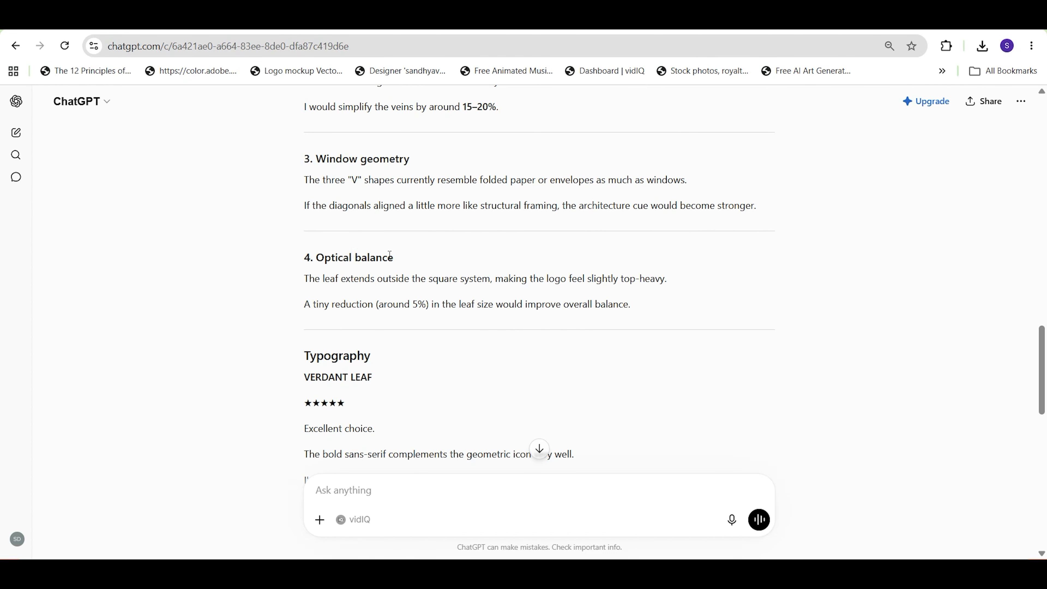
Step: Read the rest of the logo review, covering typography, brand perception, overall category scores and the final rating
{"action": "scroll", "coordinate": [692, 319], "scroll_direction": "down", "scroll_amount": 4}
{"action": "scroll", "coordinate": [629, 282], "scroll_direction": "down", "scroll_amount": 3}
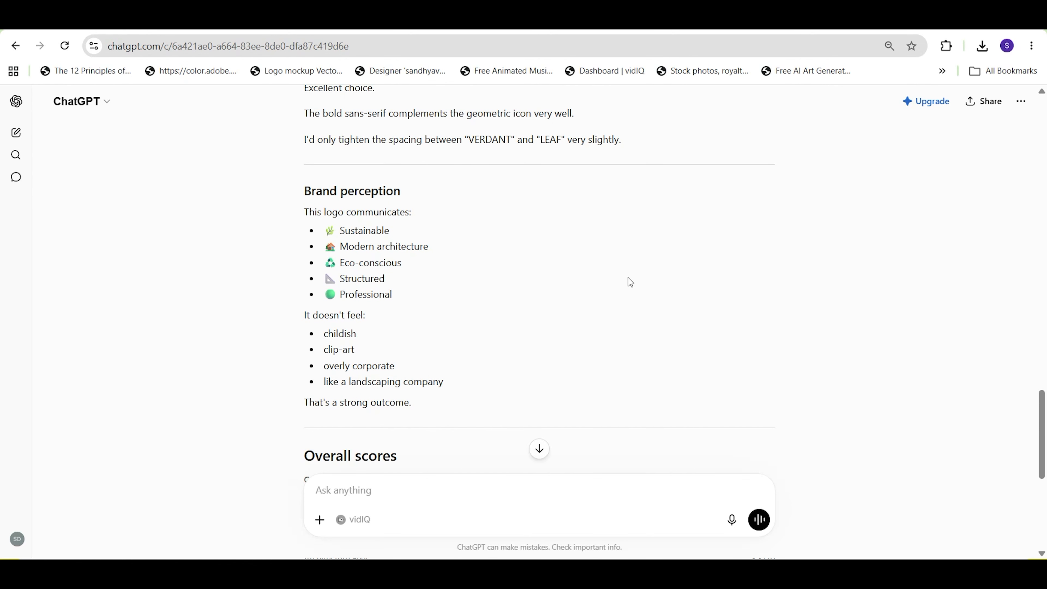
{"action": "scroll", "coordinate": [460, 408], "scroll_direction": "down", "scroll_amount": 4}
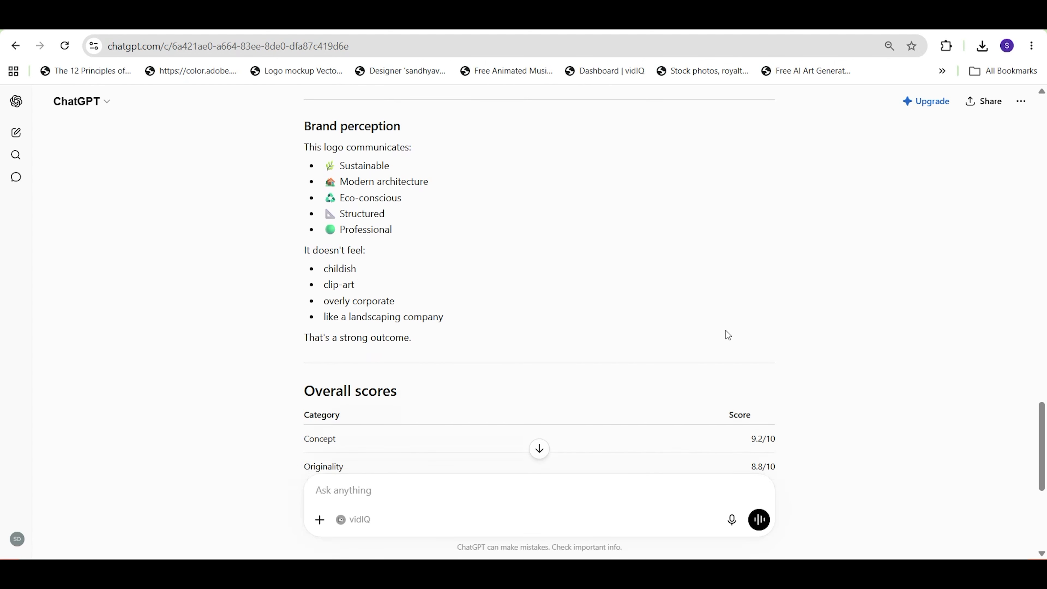
{"action": "scroll", "coordinate": [607, 251], "scroll_direction": "up", "scroll_amount": 2}
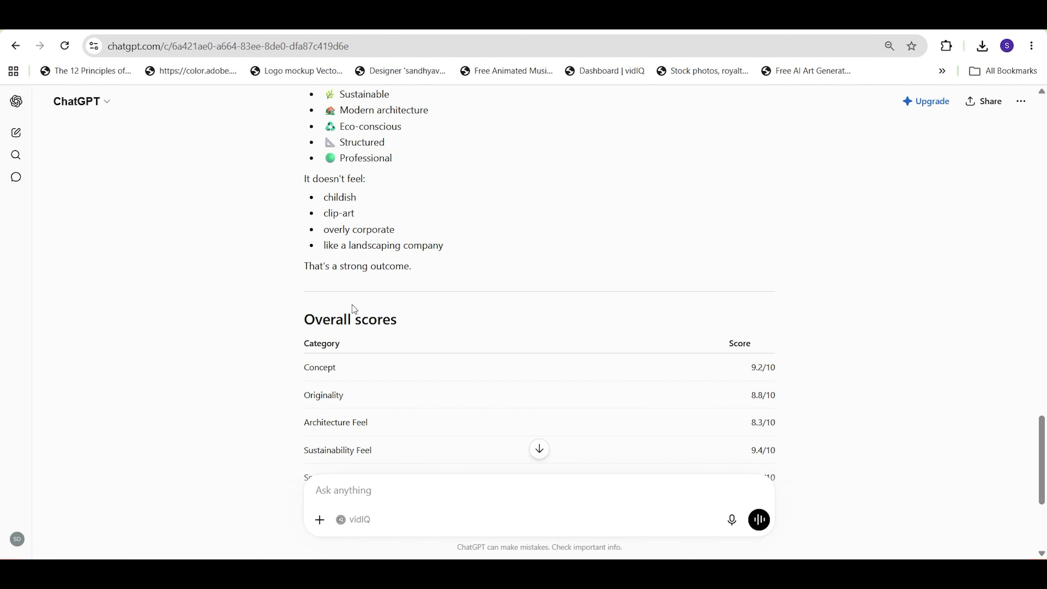
{"action": "scroll", "coordinate": [353, 309], "scroll_direction": "down", "scroll_amount": 2}
{"action": "scroll", "coordinate": [843, 382], "scroll_direction": "down", "scroll_amount": 4}
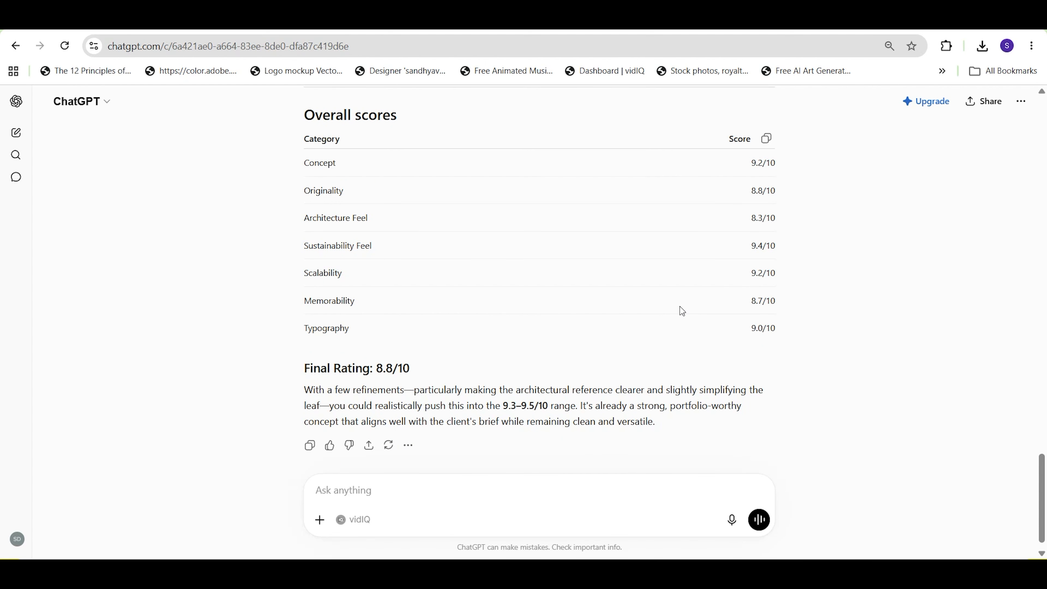